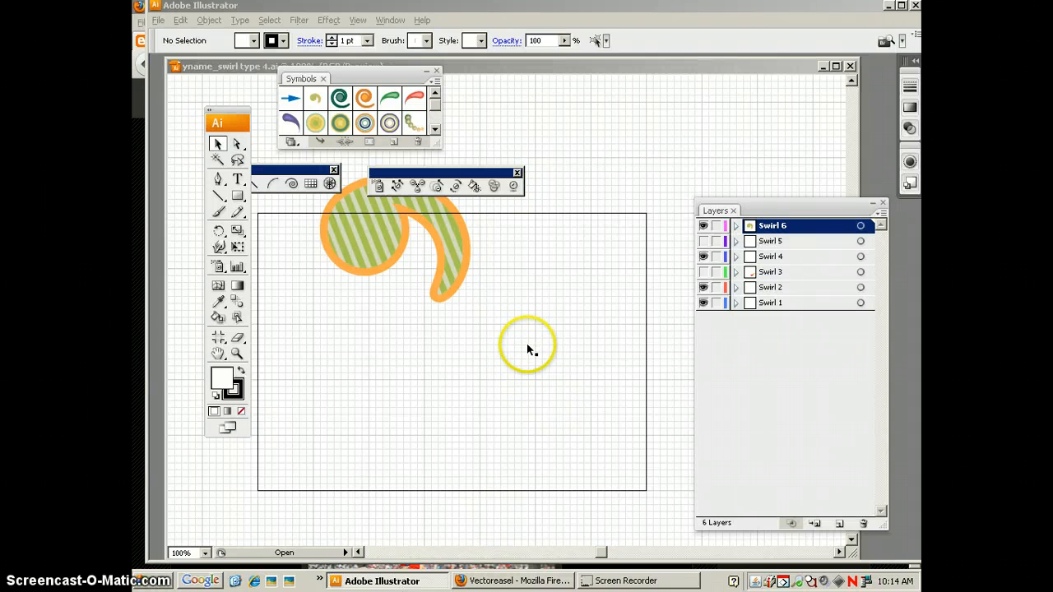
Hide the Swirl 6 layer and add one new empty layer above it.
left_click(704, 228)
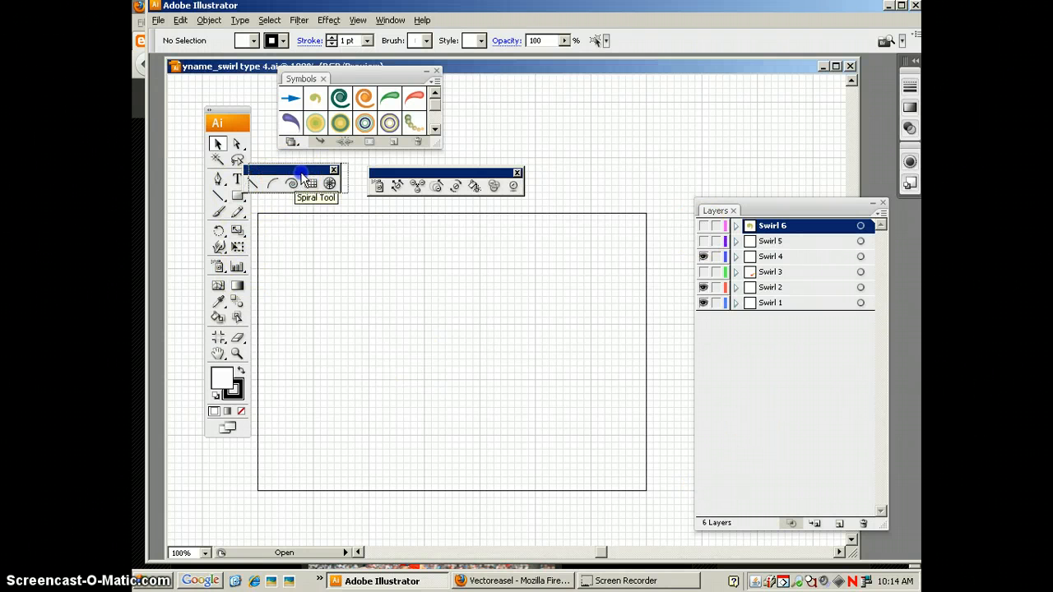
left_click_drag(294, 171, 315, 171)
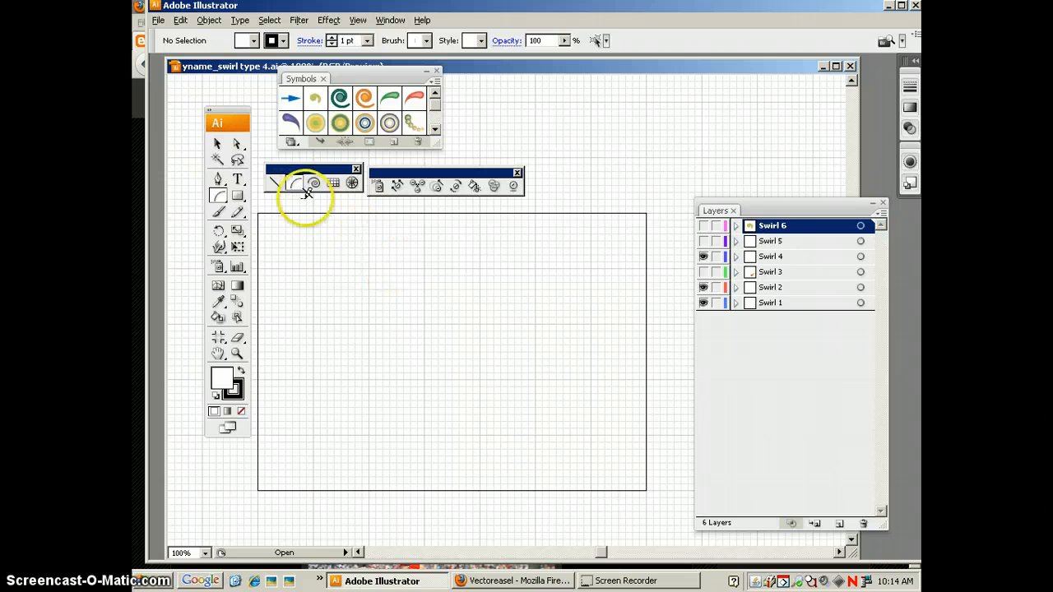
left_click(841, 524)
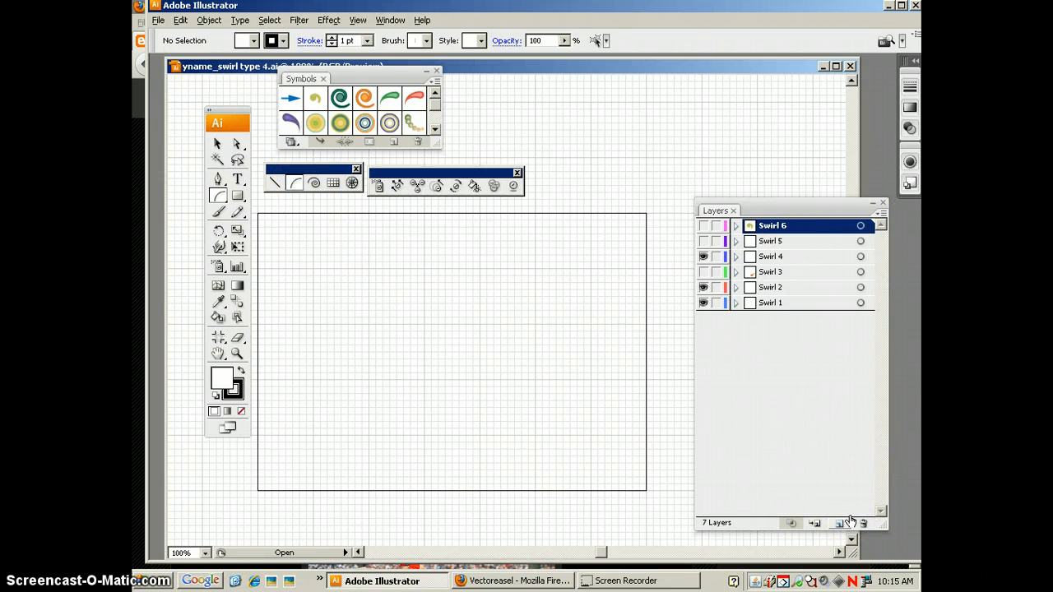
left_click(840, 524)
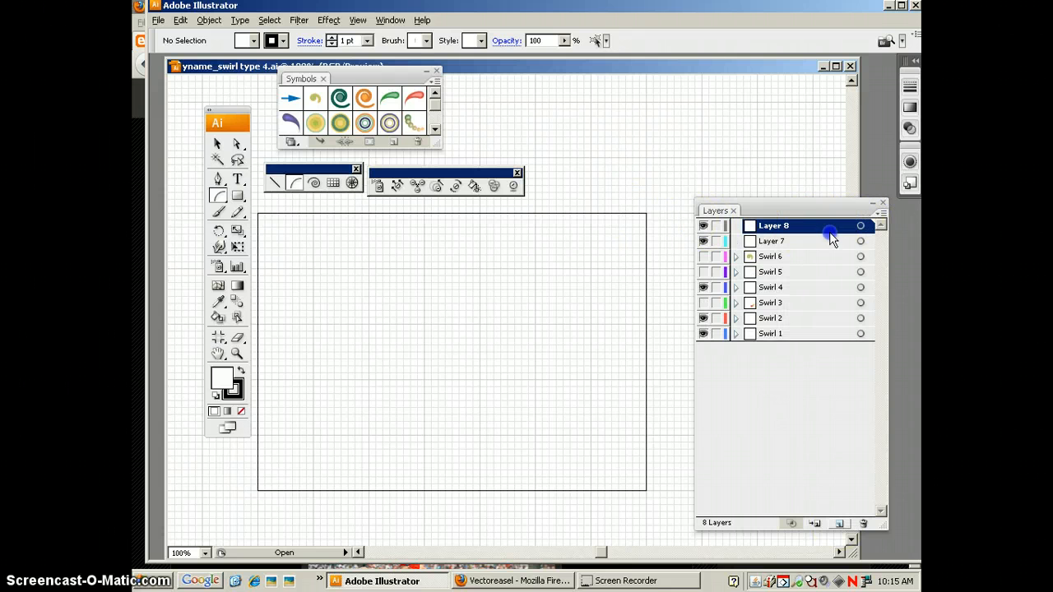
left_click_drag(831, 228, 864, 525)
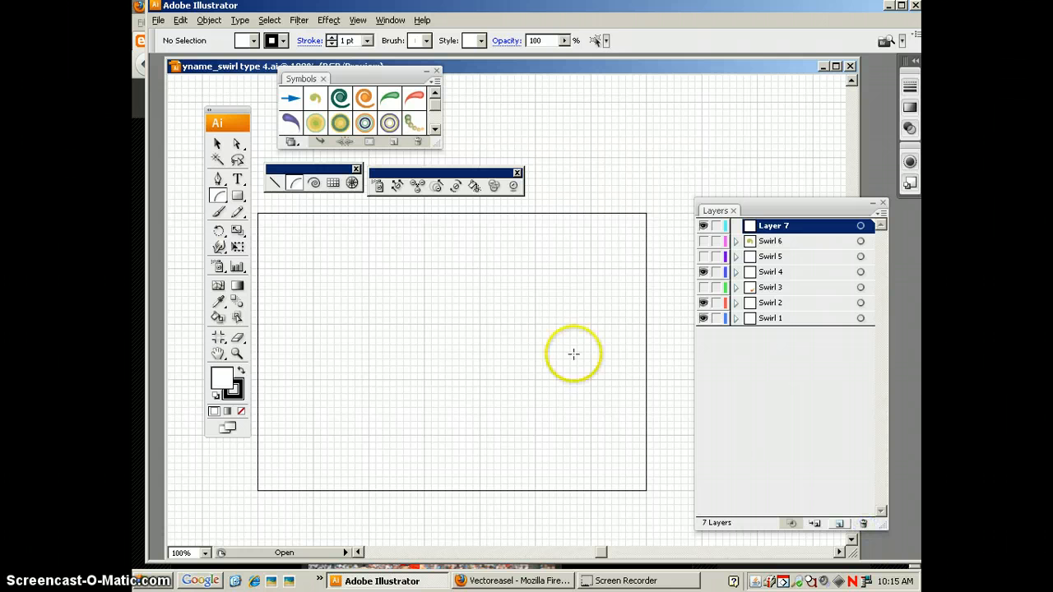
Draw an arc sweeping down across the upper middle of the artboard and apply the Art Brush 1 brush to it.
left_click(385, 282)
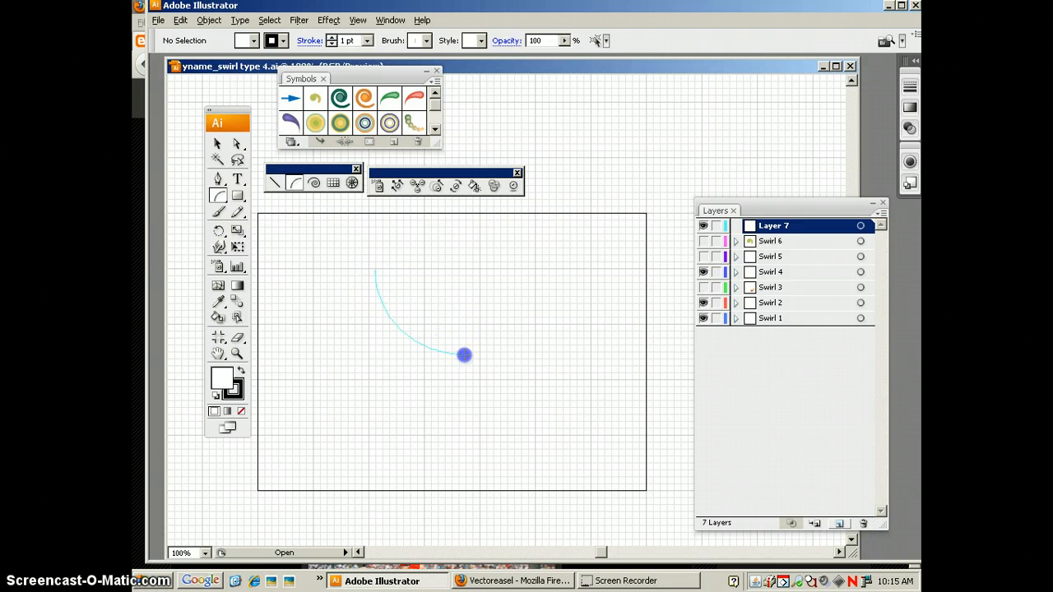
left_click_drag(464, 355, 484, 371)
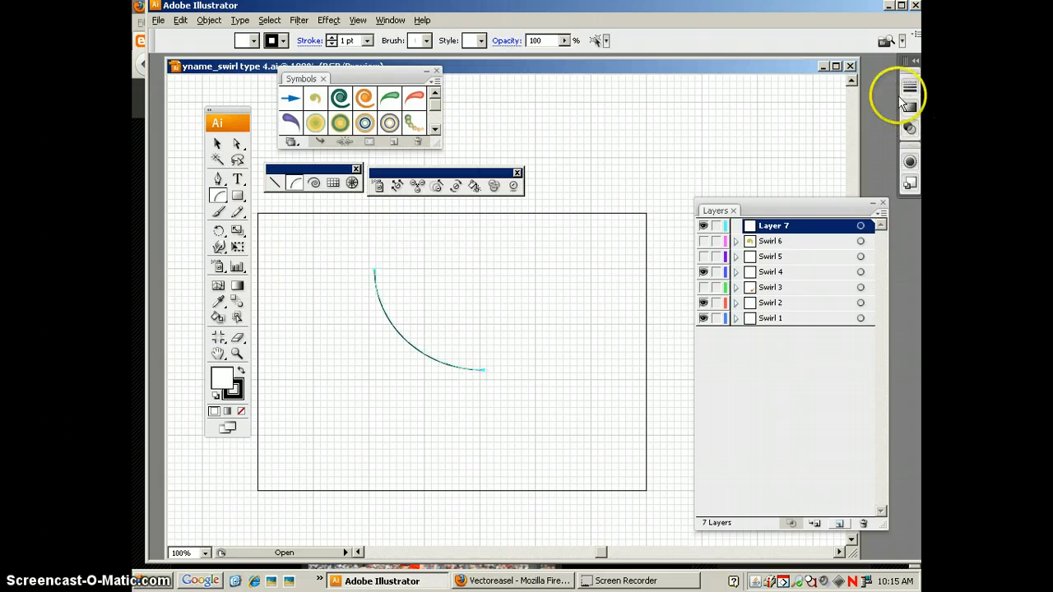
left_click(388, 20)
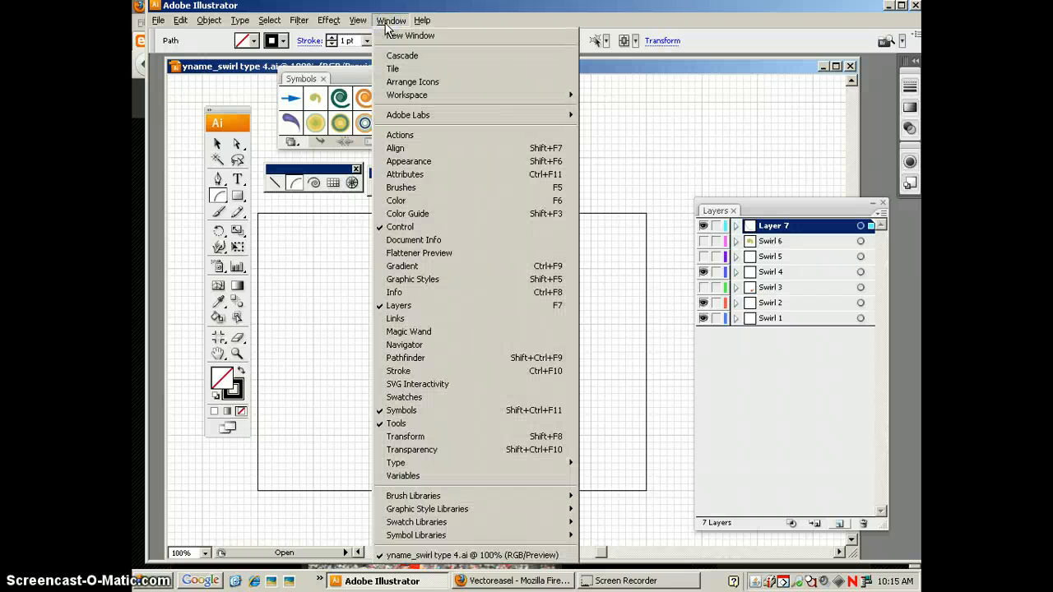
left_click(401, 191)
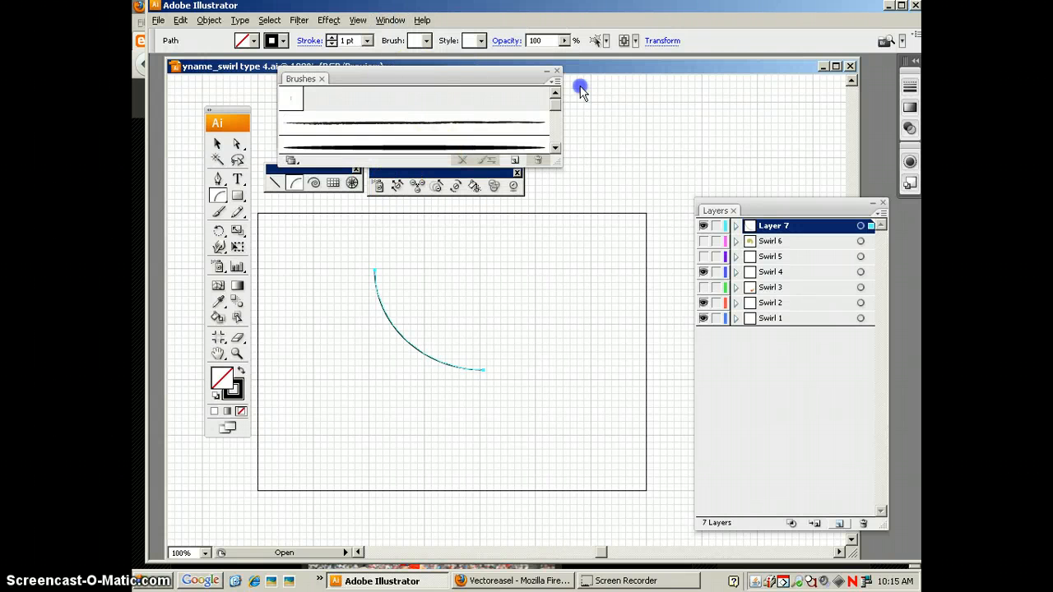
left_click_drag(580, 89, 677, 75)
left_click_drag(821, 159, 823, 274)
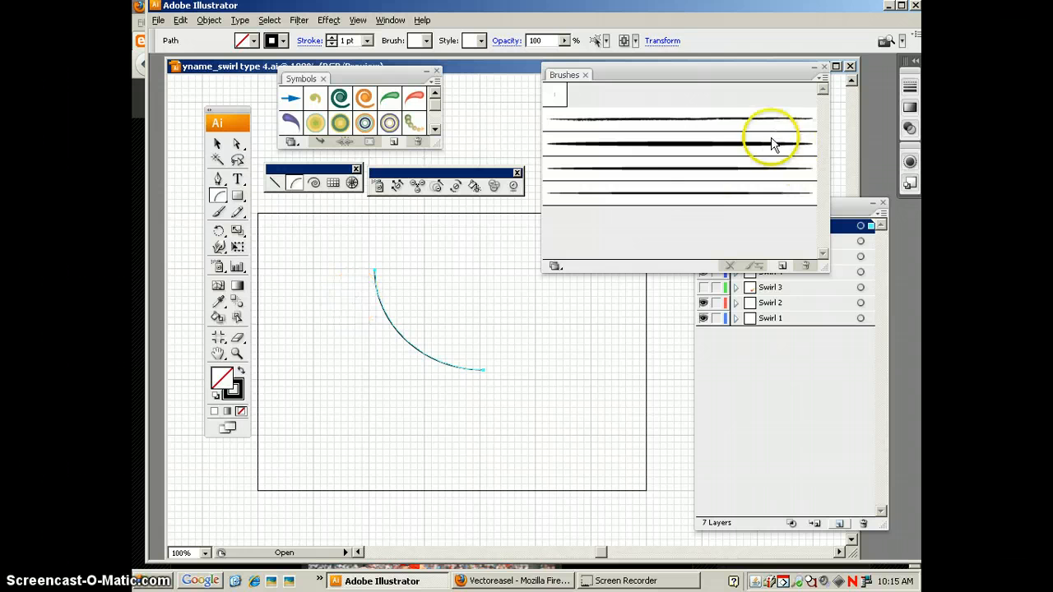
left_click(687, 148)
left_click(687, 148)
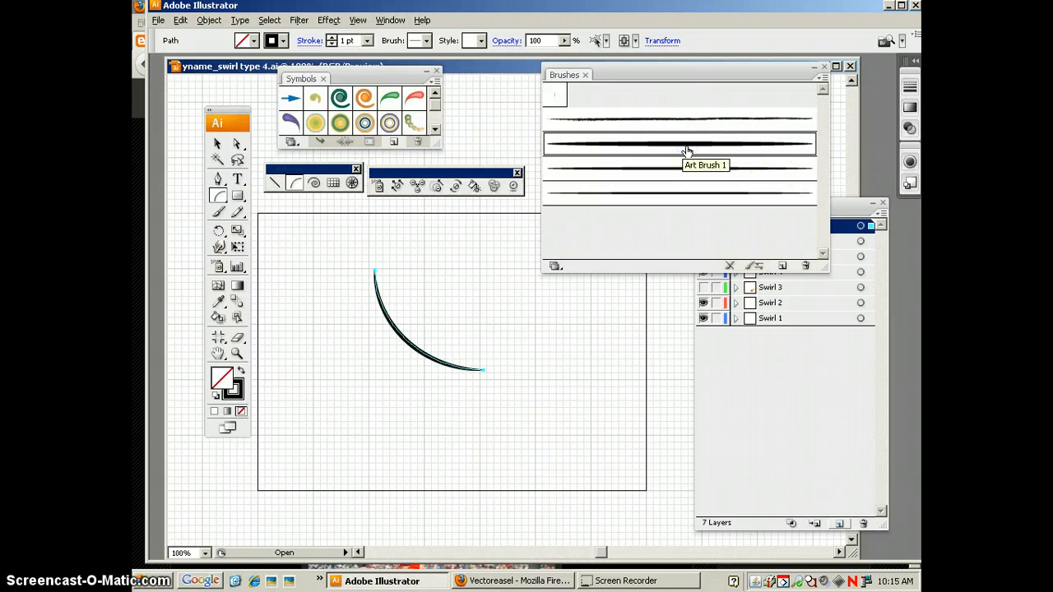
left_click(668, 148)
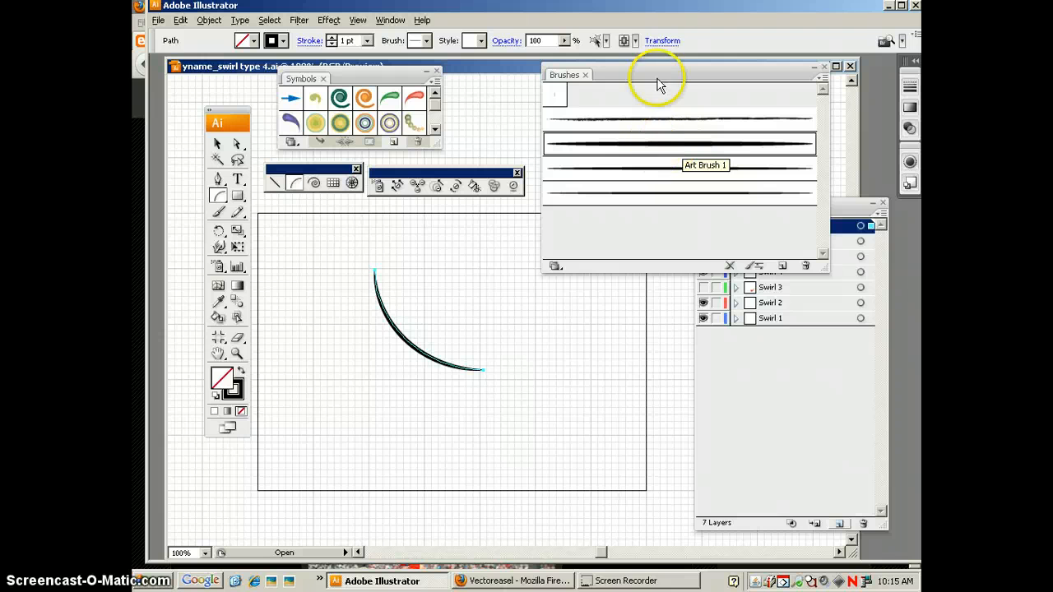
Set the brushed arc's stroke weight to 4 pt.
left_click(330, 39)
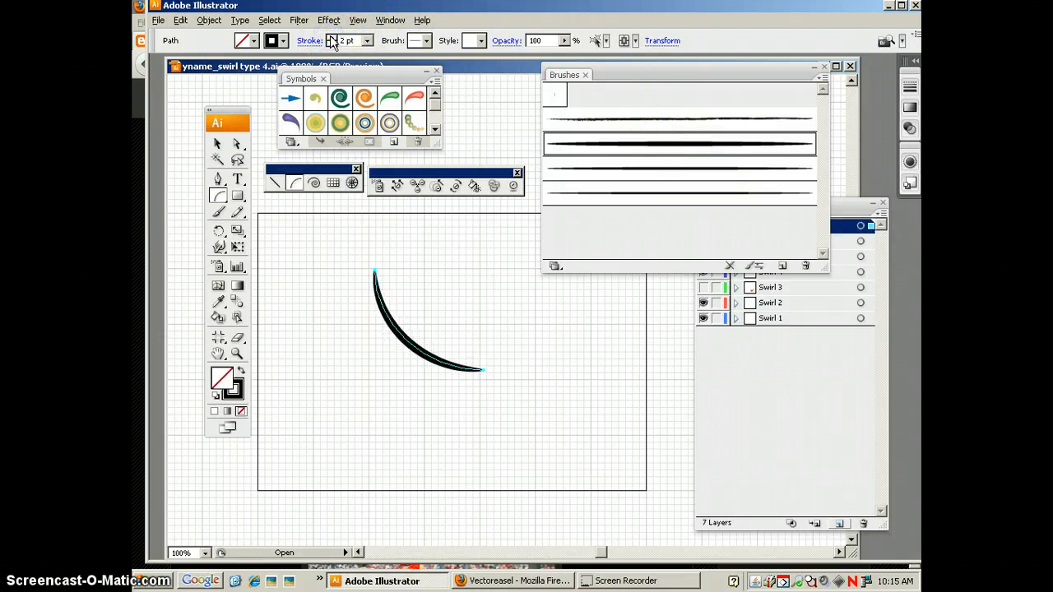
left_click(332, 39)
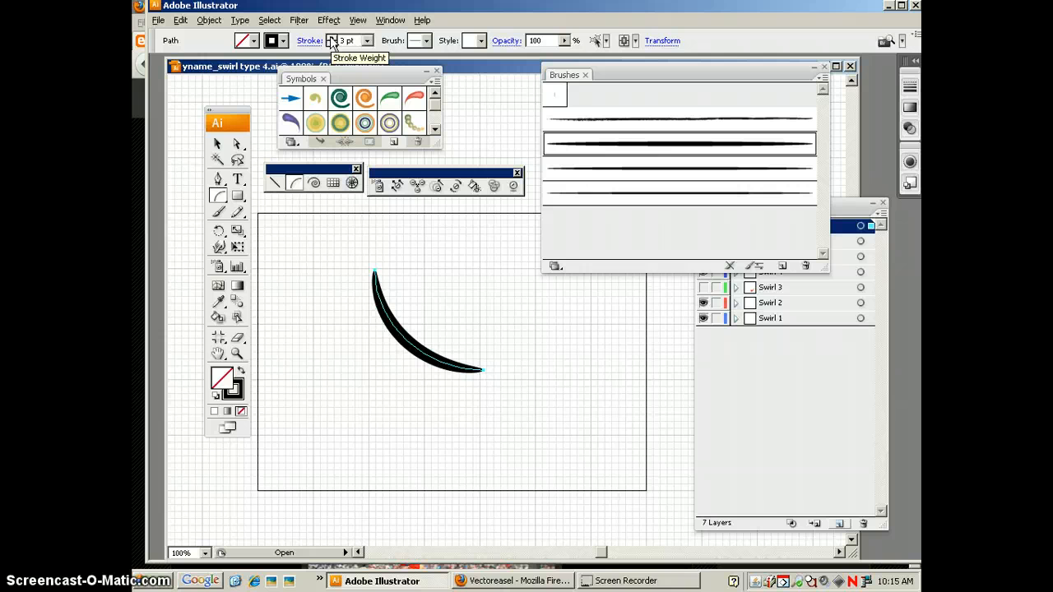
left_click(332, 39)
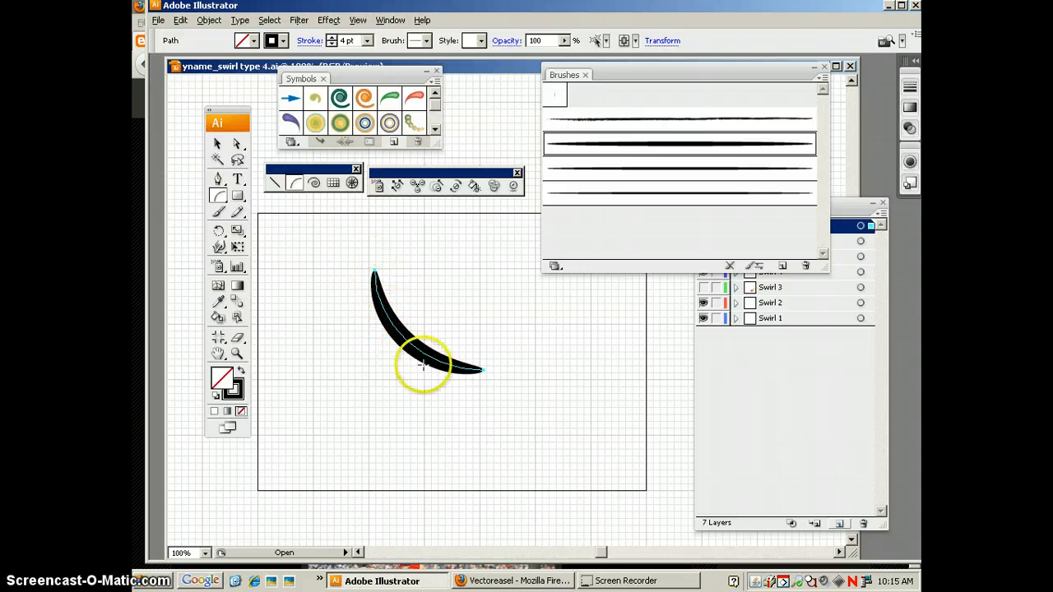
left_click(235, 390)
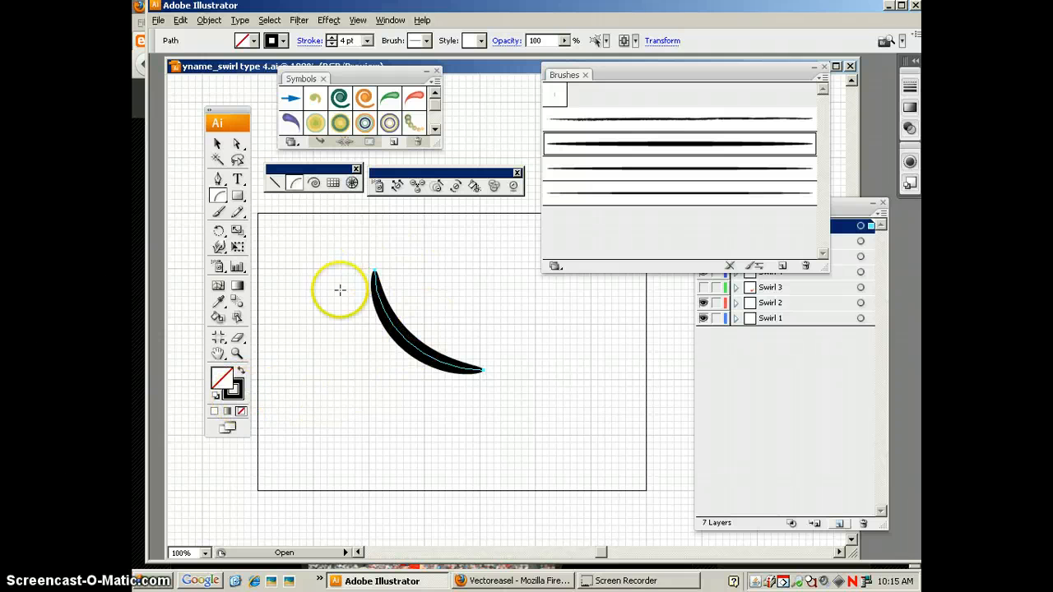
Expand the arc's appearance and clean up stray points, unpainted objects and empty text paths.
left_click(199, 22)
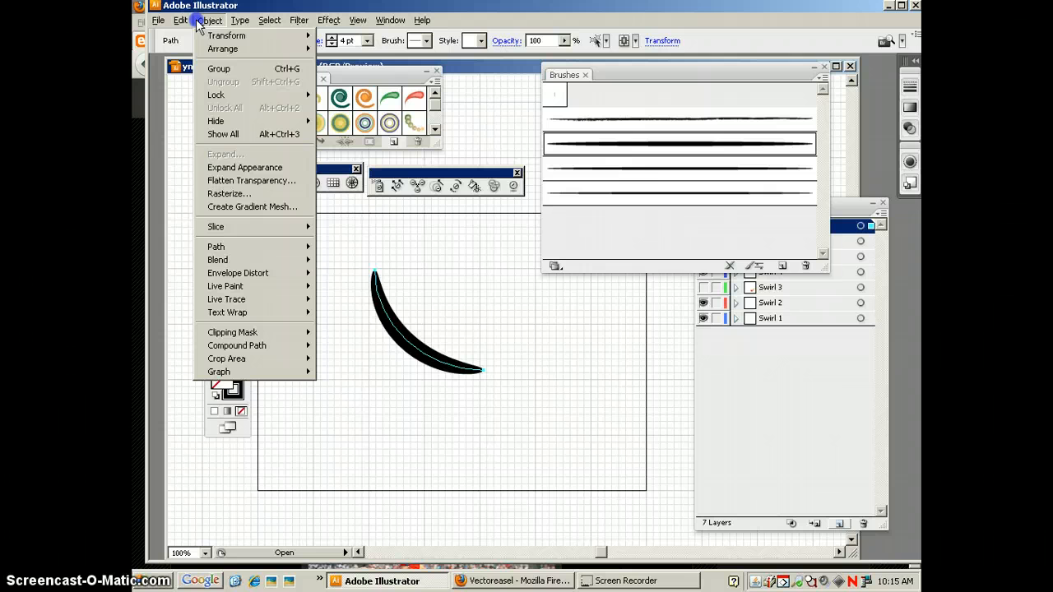
left_click(239, 167)
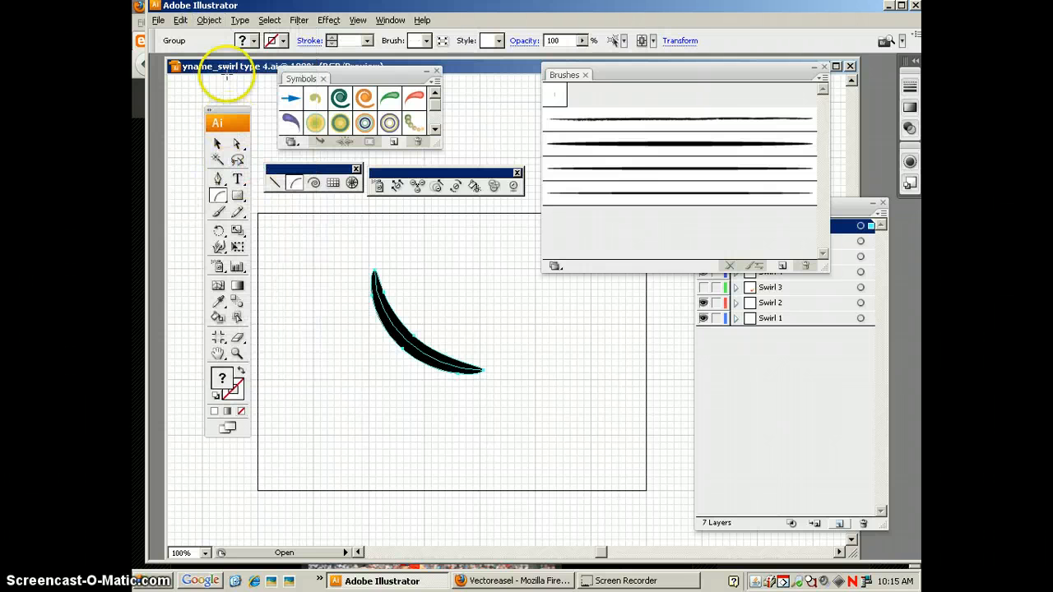
left_click(209, 20)
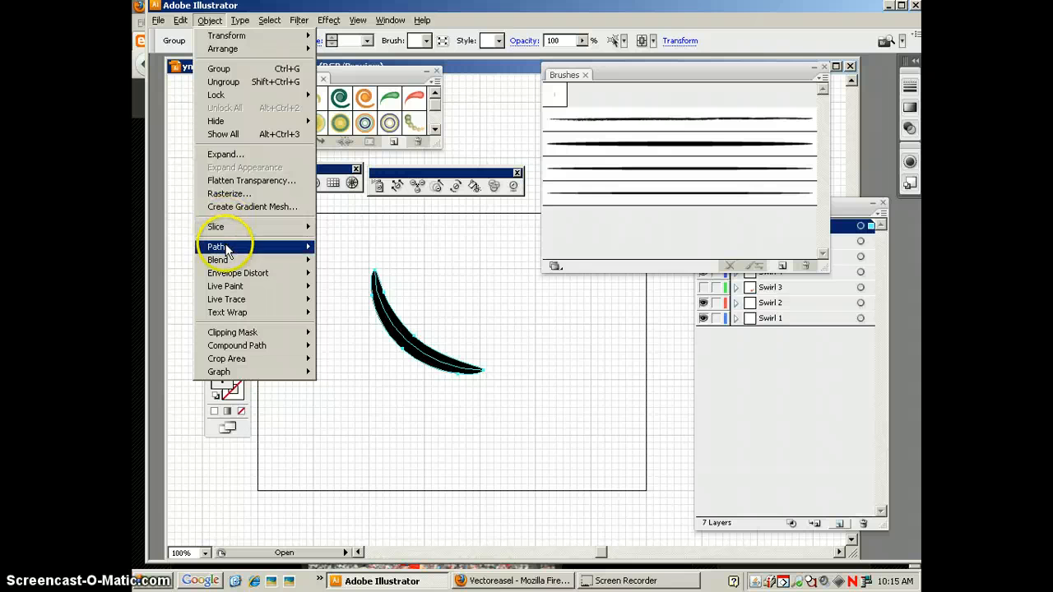
mouse_move(227, 250)
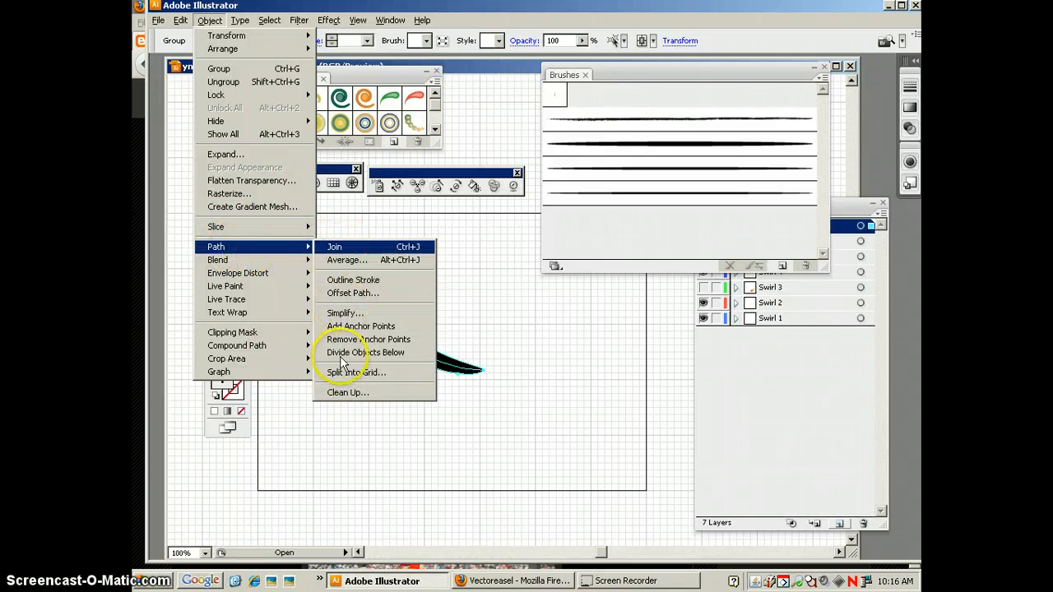
left_click(336, 394)
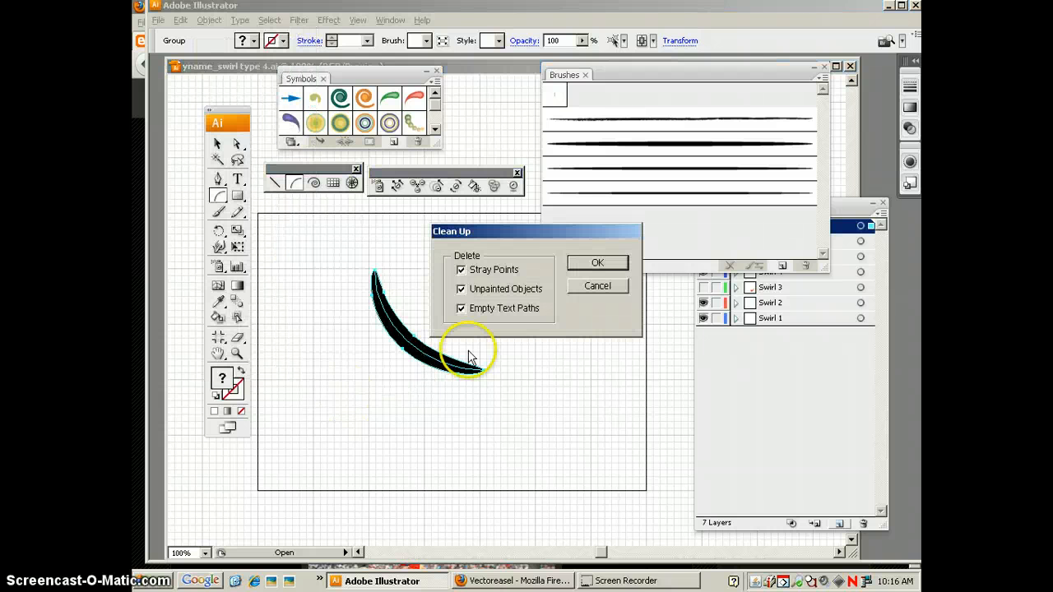
left_click(599, 264)
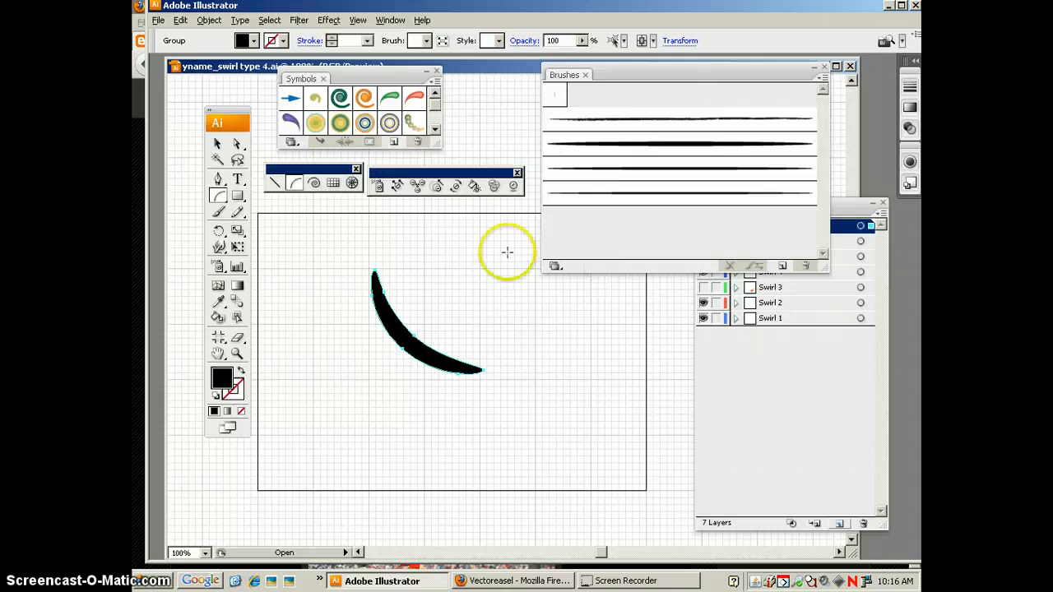
Rotate the expanded arc shape about 180 degrees so that it bows toward the upper right, and deselect it.
left_click(218, 145)
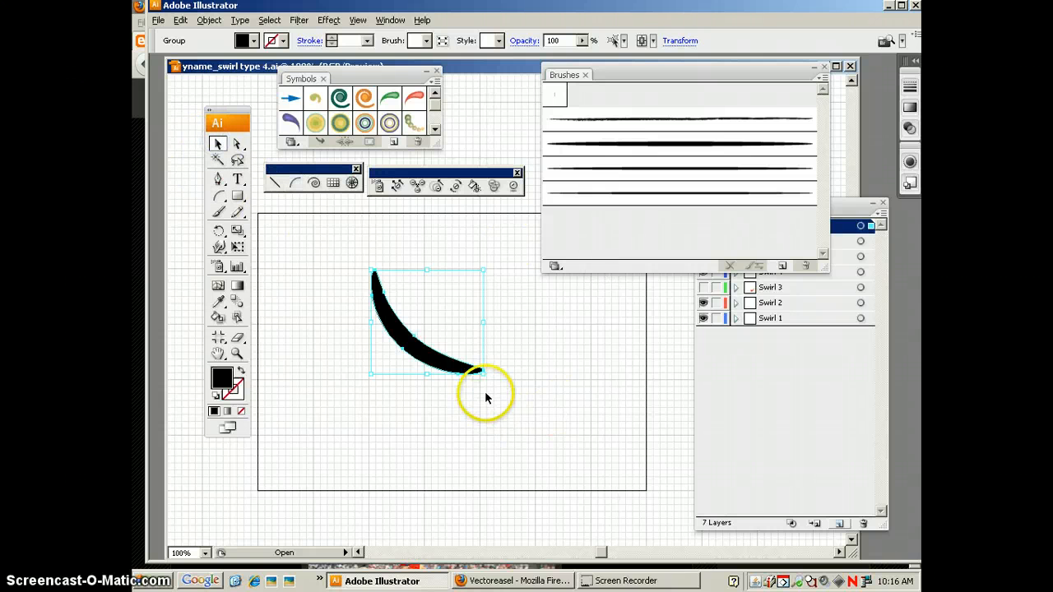
left_click_drag(484, 380, 355, 259)
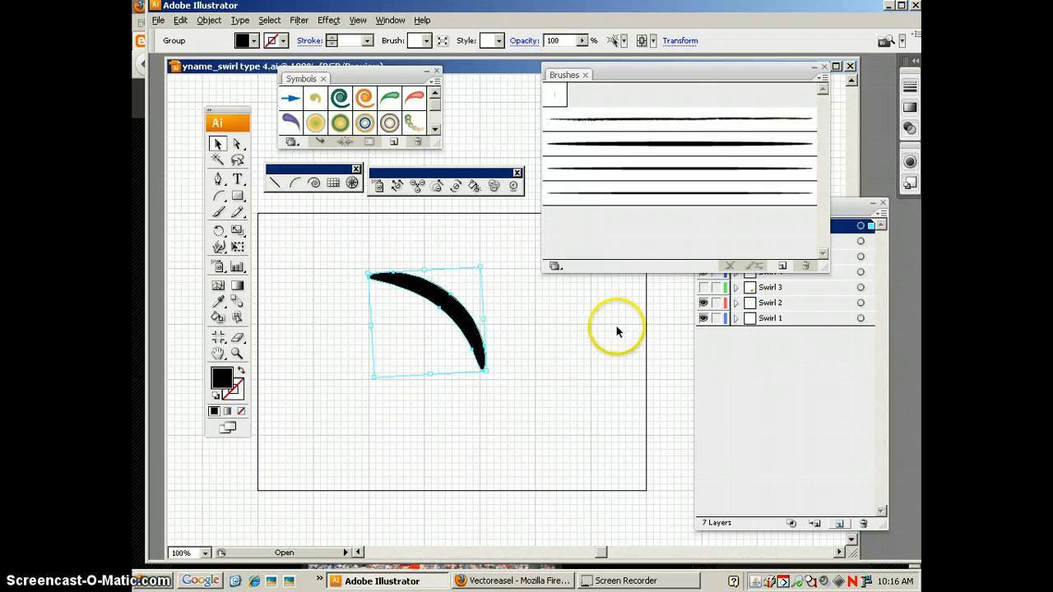
left_click(560, 337)
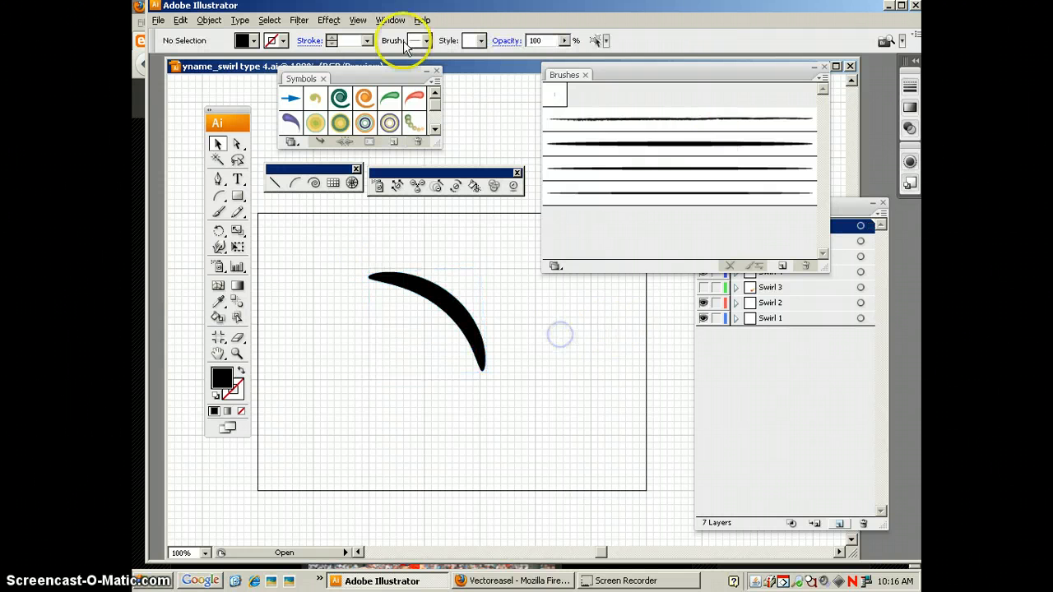
Draw a black circle with the Ellipse tool and move it over the upper-left end of the arc shape.
left_click(237, 198)
left_click_drag(237, 198, 286, 232)
left_click_drag(335, 335, 403, 408)
left_click(217, 144)
left_click(390, 392)
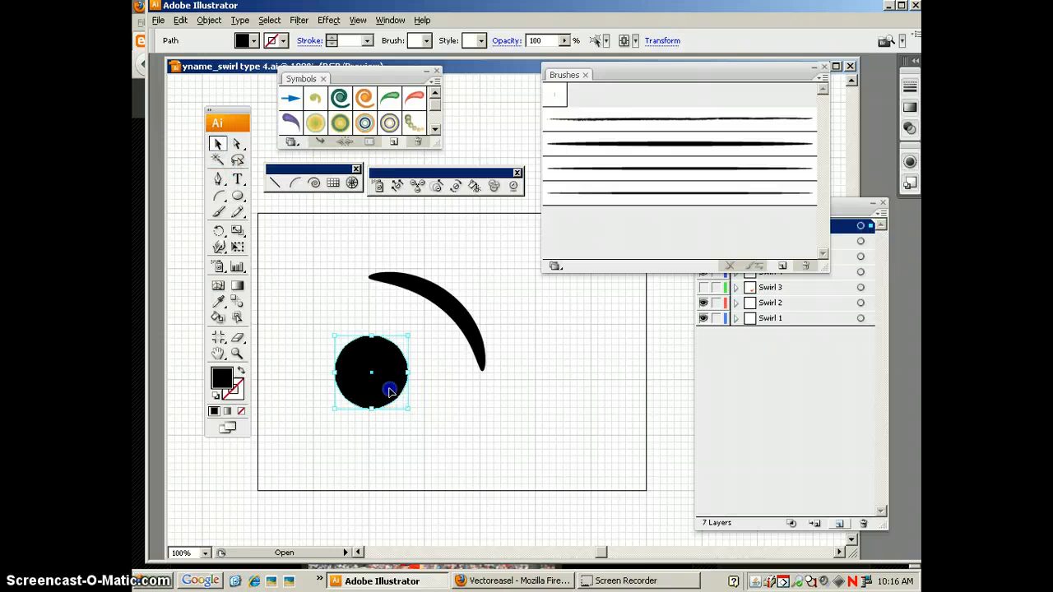
left_click_drag(405, 323, 404, 323)
left_click_drag(292, 244, 507, 333)
left_click(520, 362)
left_click(404, 320)
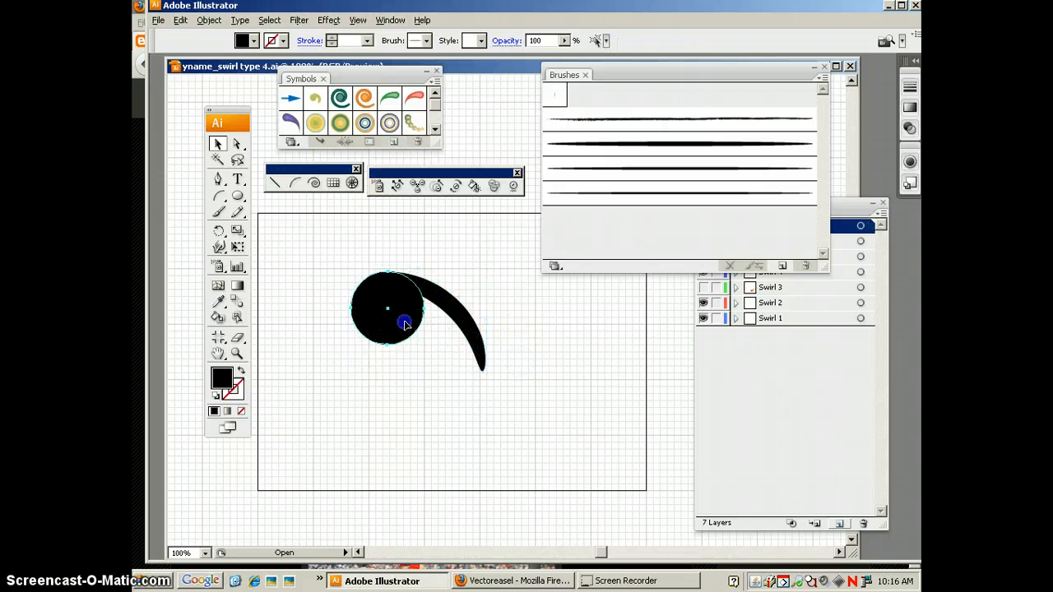
left_click(456, 314)
left_click(377, 325)
left_click(457, 317)
left_click(409, 324)
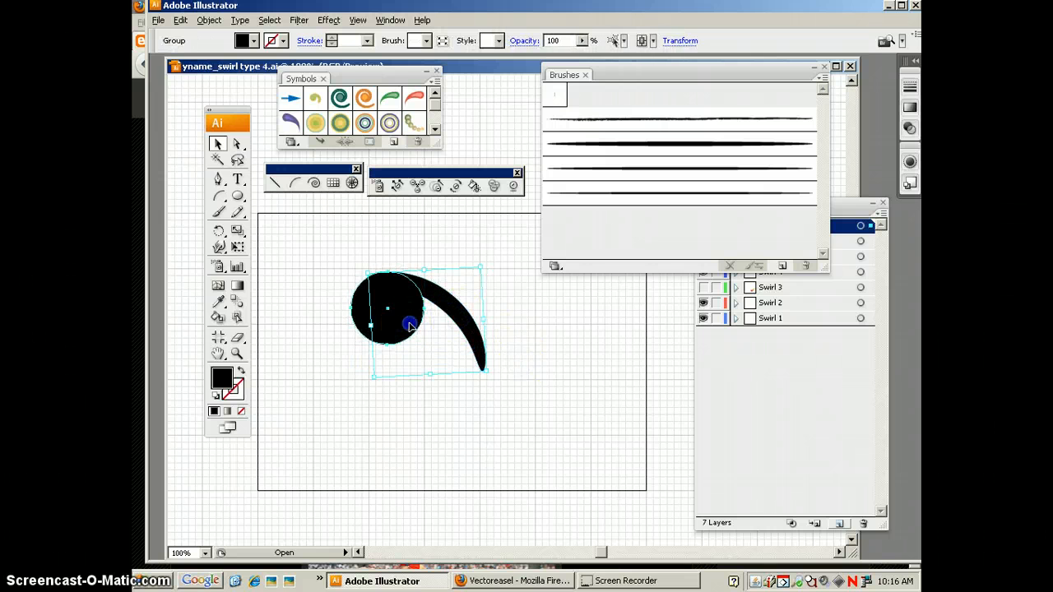
left_click(453, 308)
left_click(458, 316)
left_click_drag(458, 316, 547, 356)
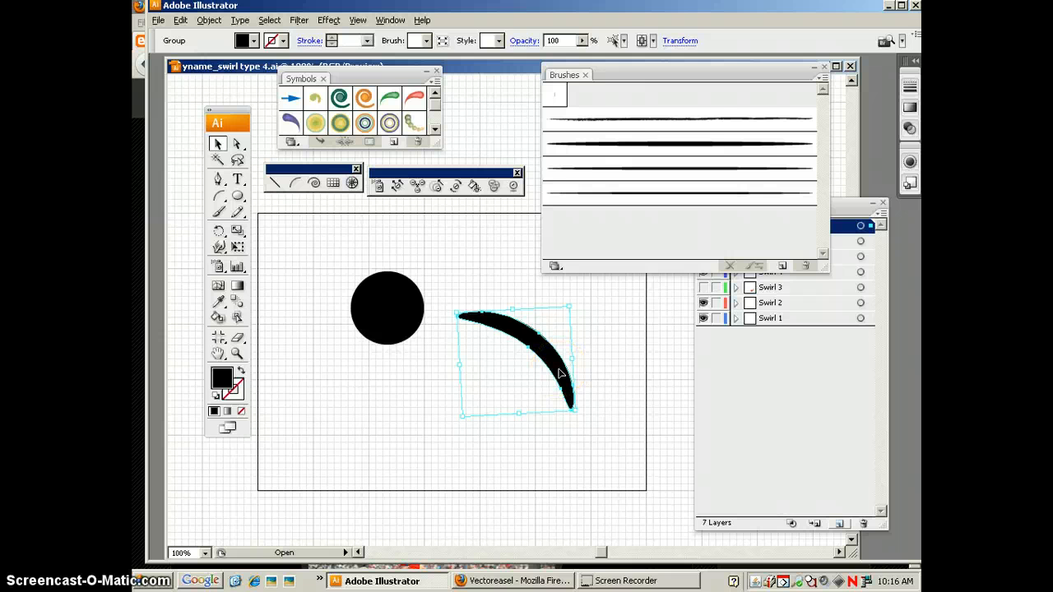
key("ctrl+z")
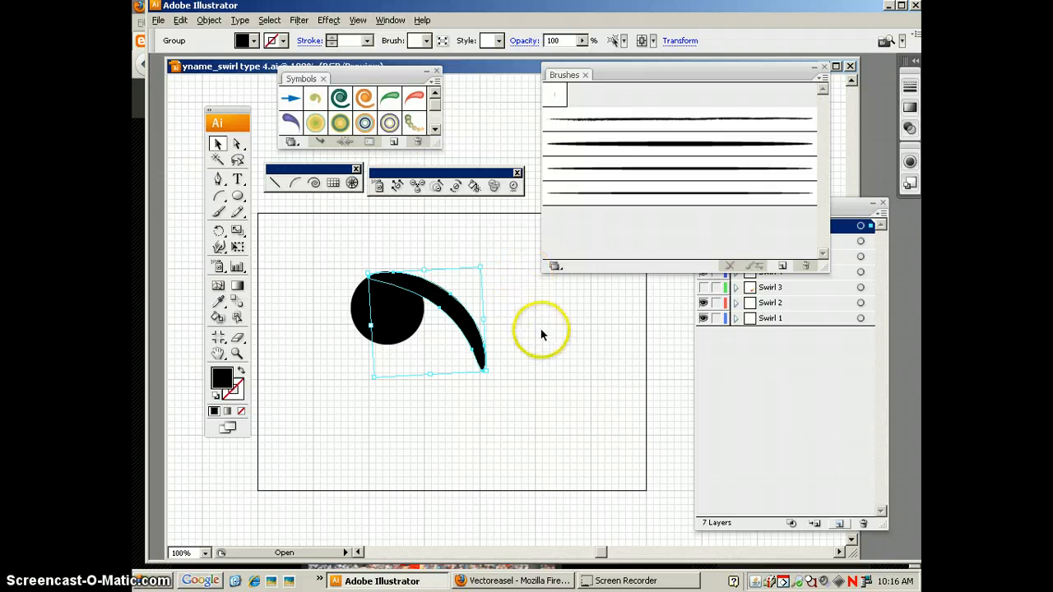
Select the circle and the arc, load the color brush pathfinder workspace, and merge both into one expanded shape with Pathfinder's add-to-shape mode.
left_click_drag(320, 249, 516, 395)
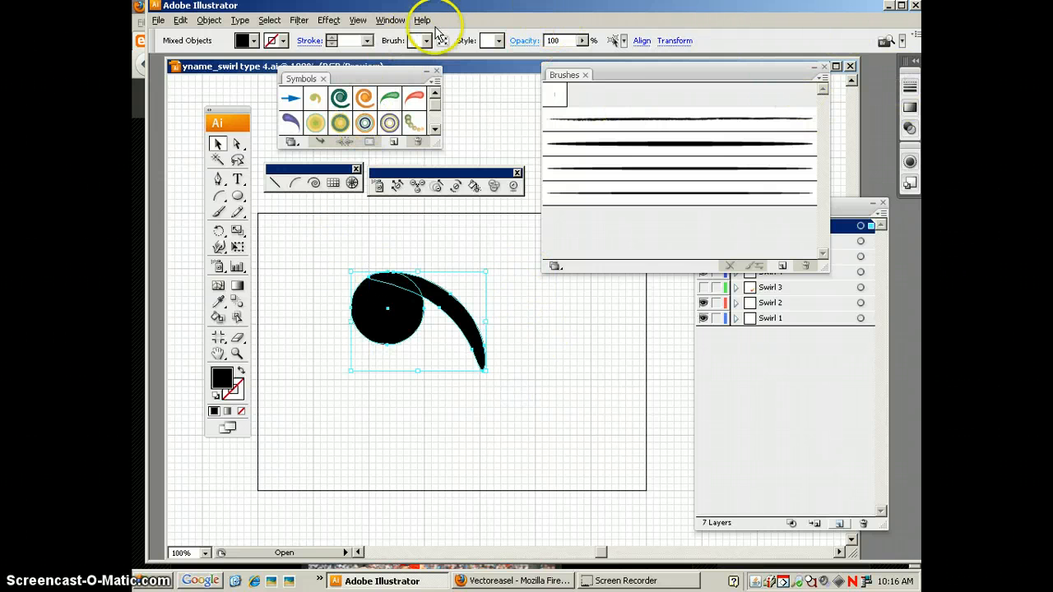
left_click(390, 20)
mouse_move(419, 95)
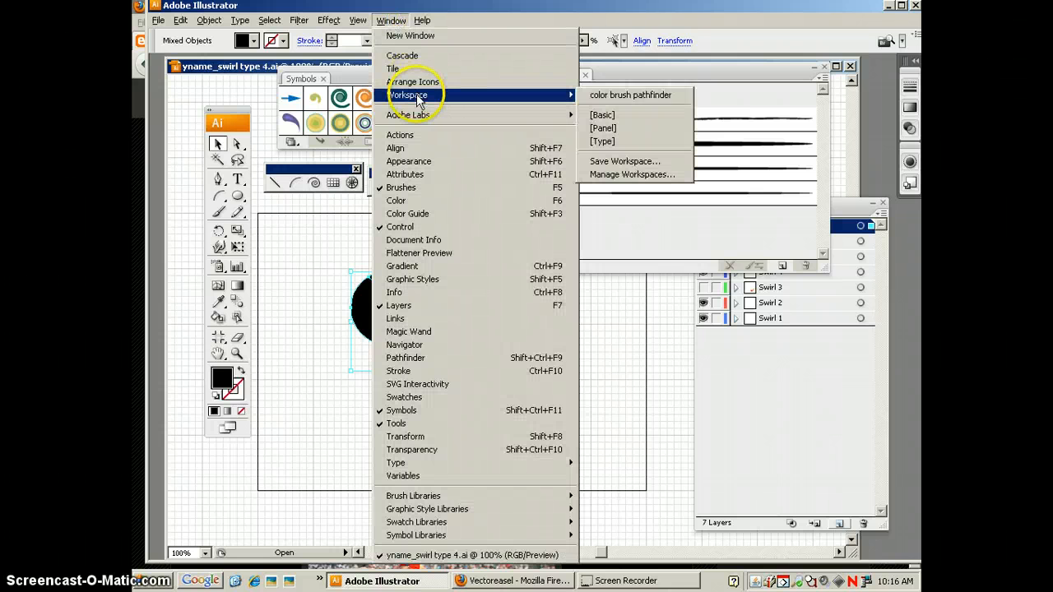
left_click(624, 96)
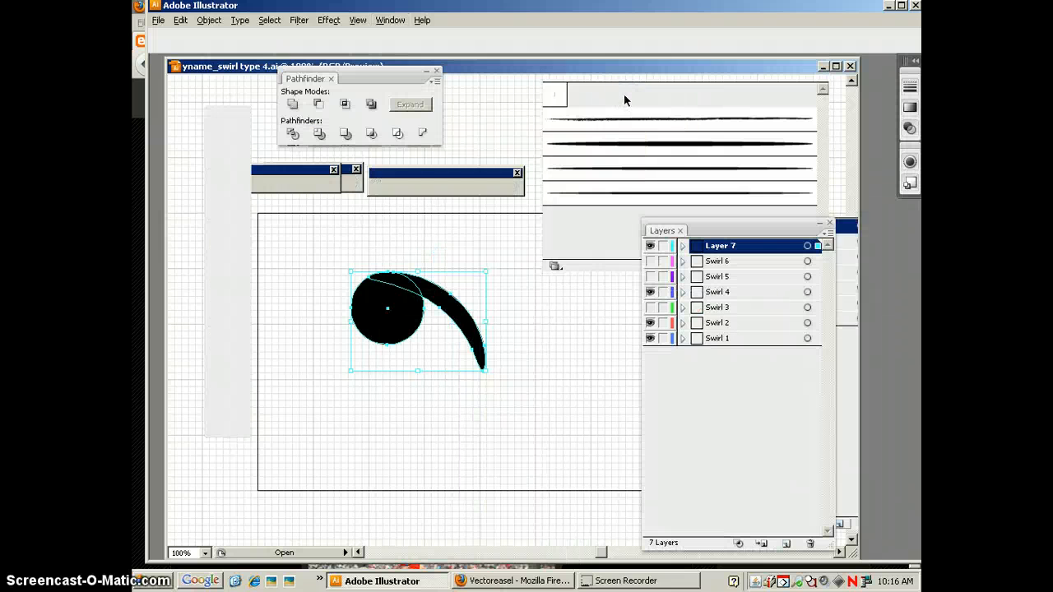
left_click(292, 105)
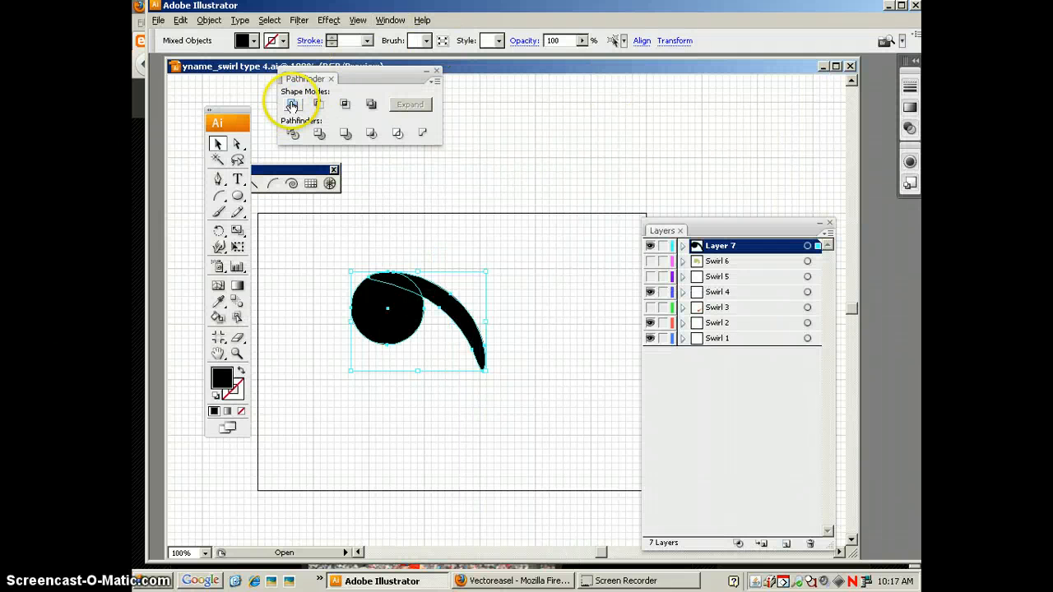
left_click(424, 107)
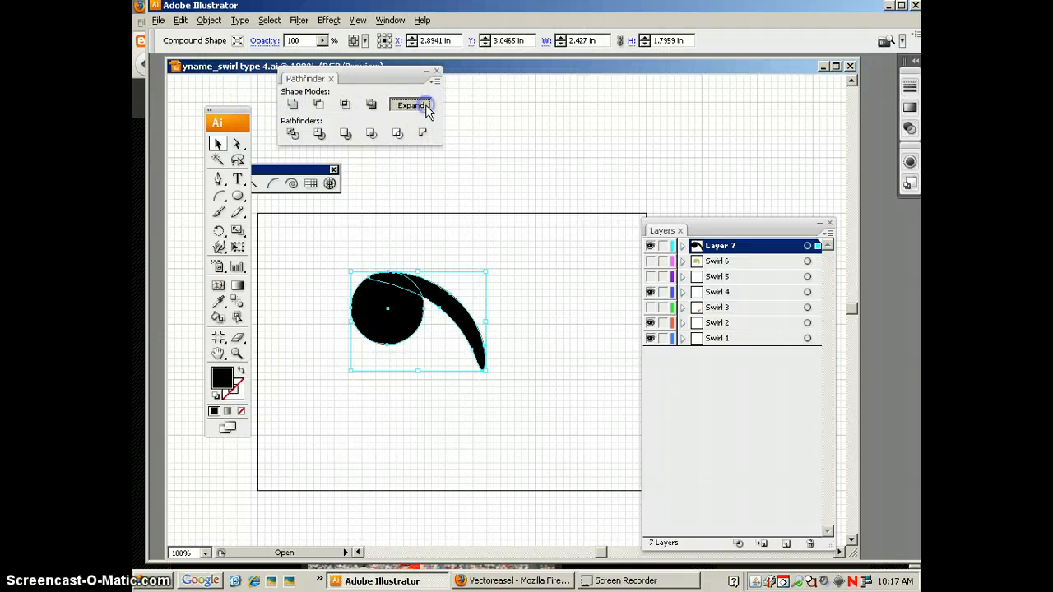
Move the merged shape slightly to the right and add an inner copy with Offset Path at -0.1389 in.
left_click_drag(405, 321, 429, 316)
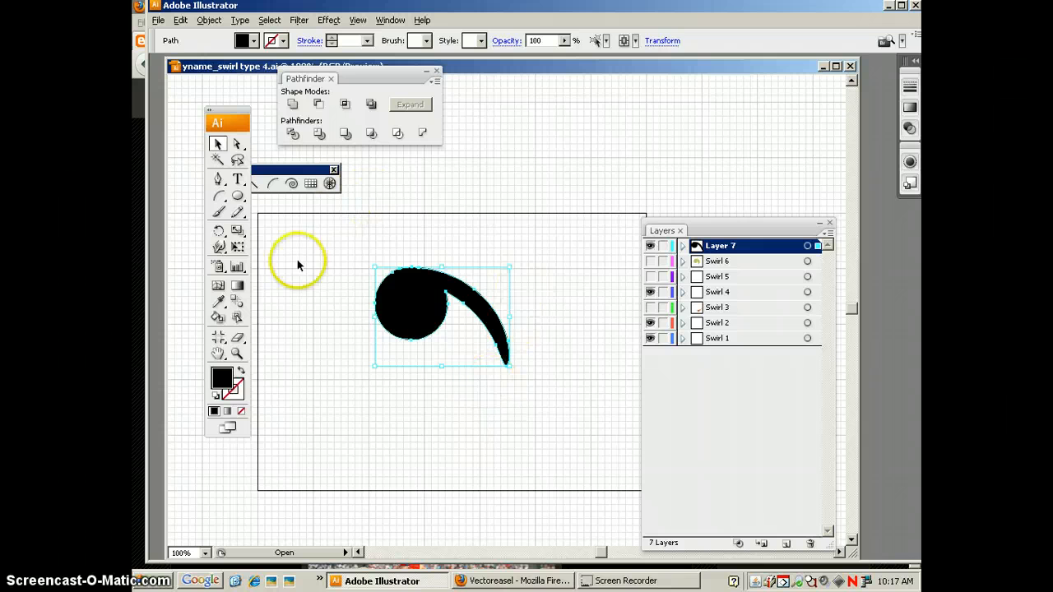
left_click(682, 245)
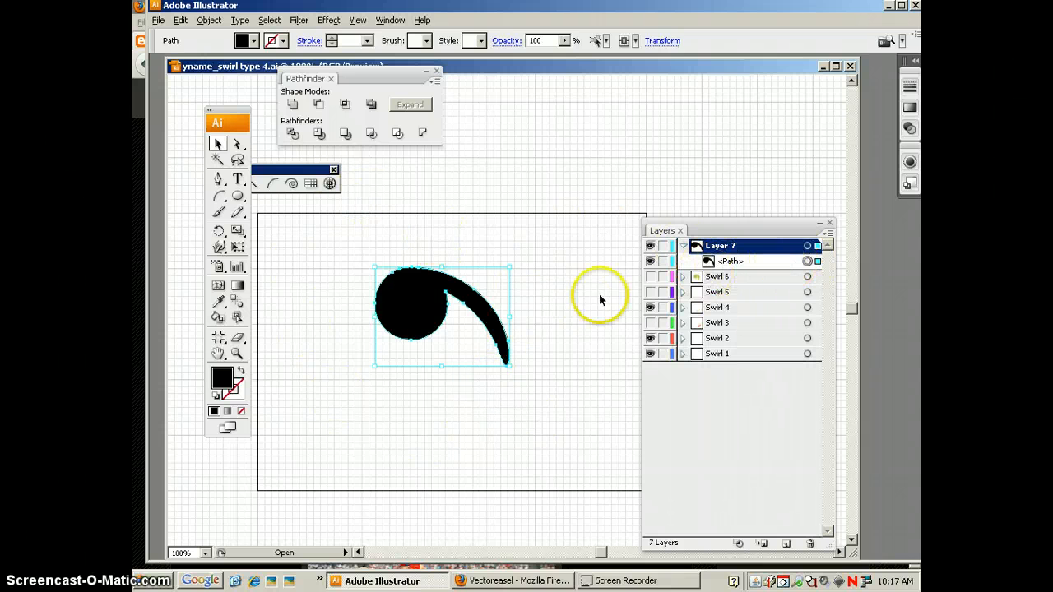
left_click(206, 19)
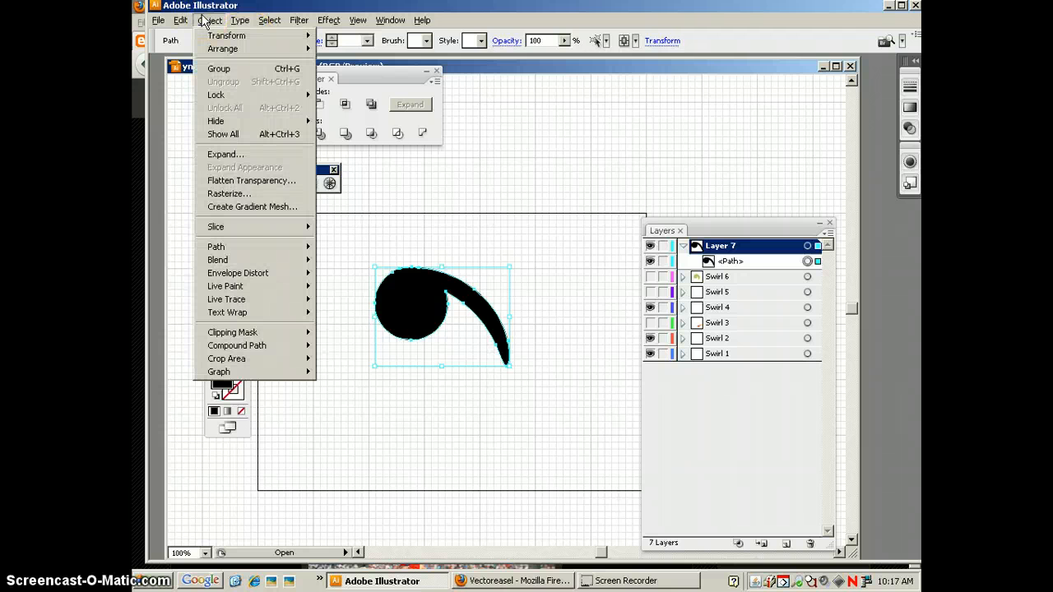
mouse_move(235, 247)
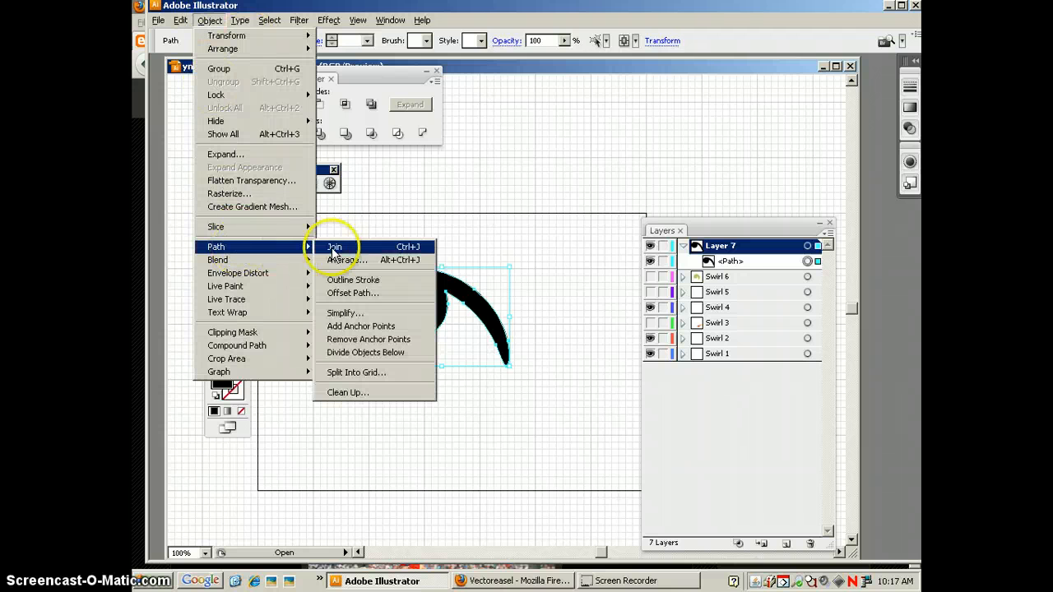
left_click(370, 298)
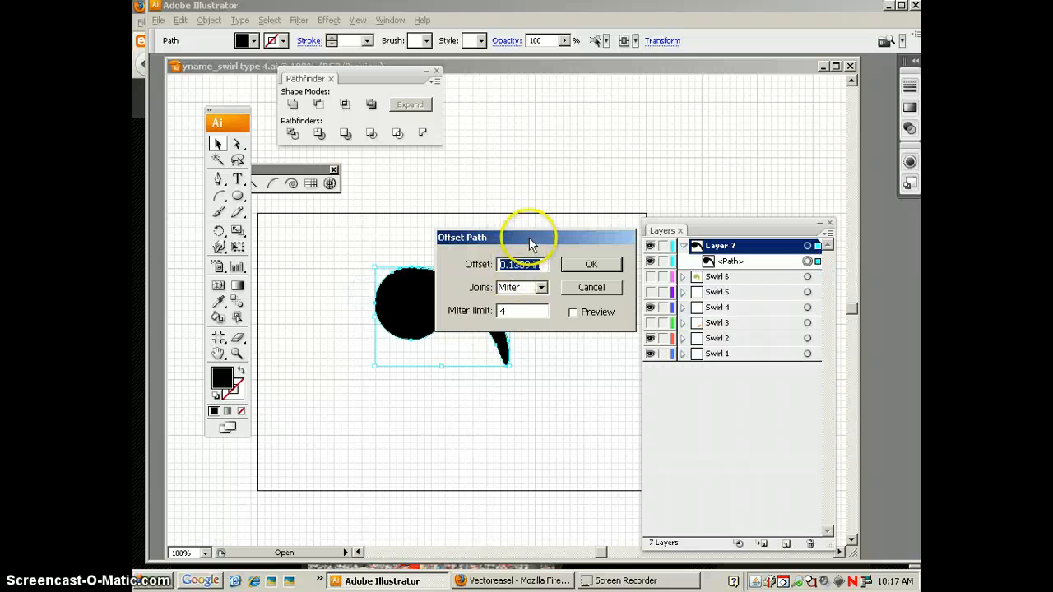
left_click_drag(532, 243, 545, 110)
left_click(586, 177)
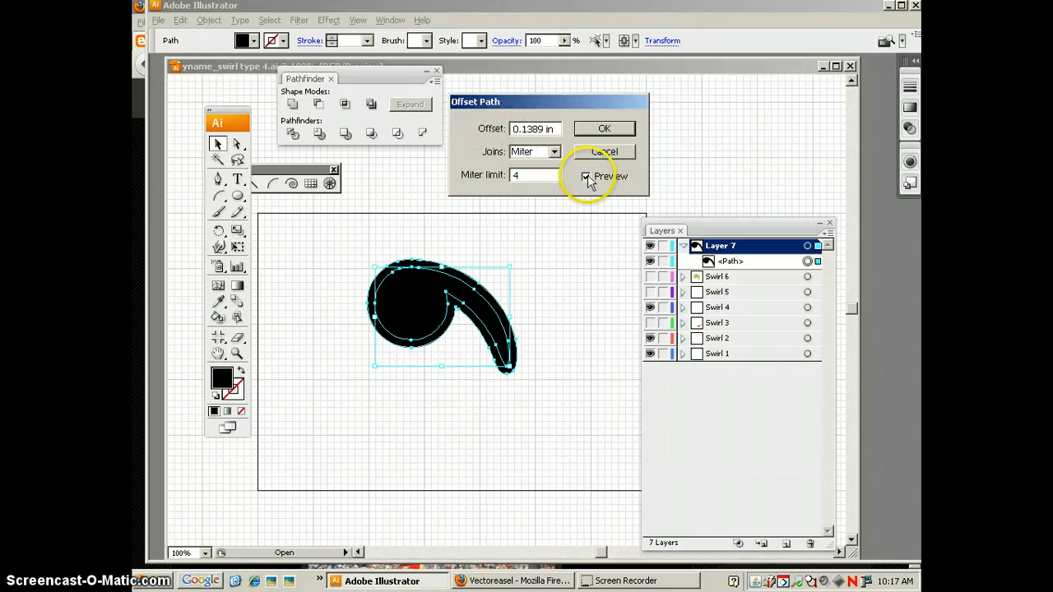
left_click(587, 177)
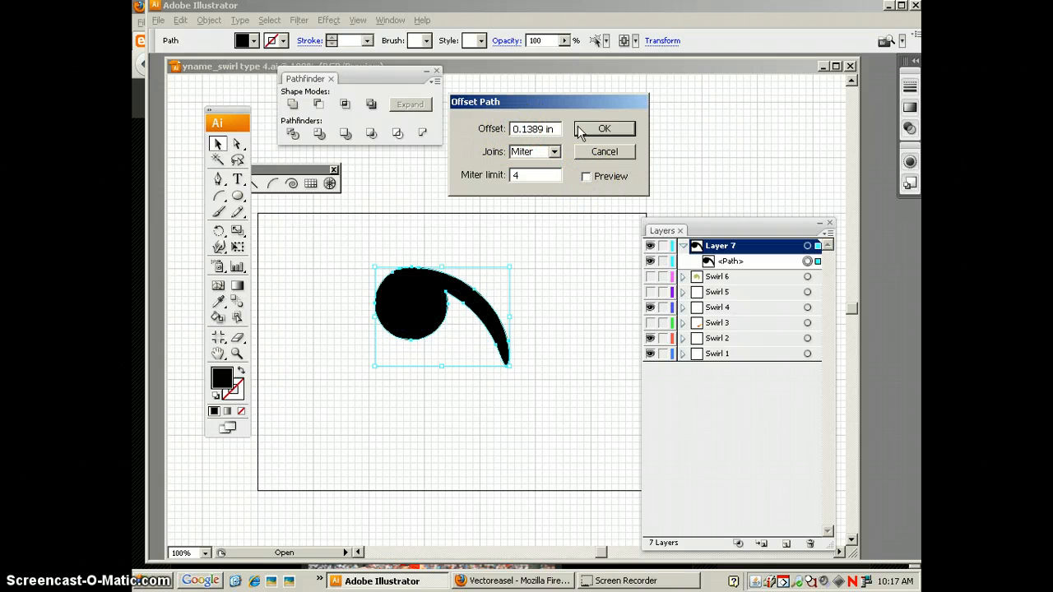
left_click(586, 177)
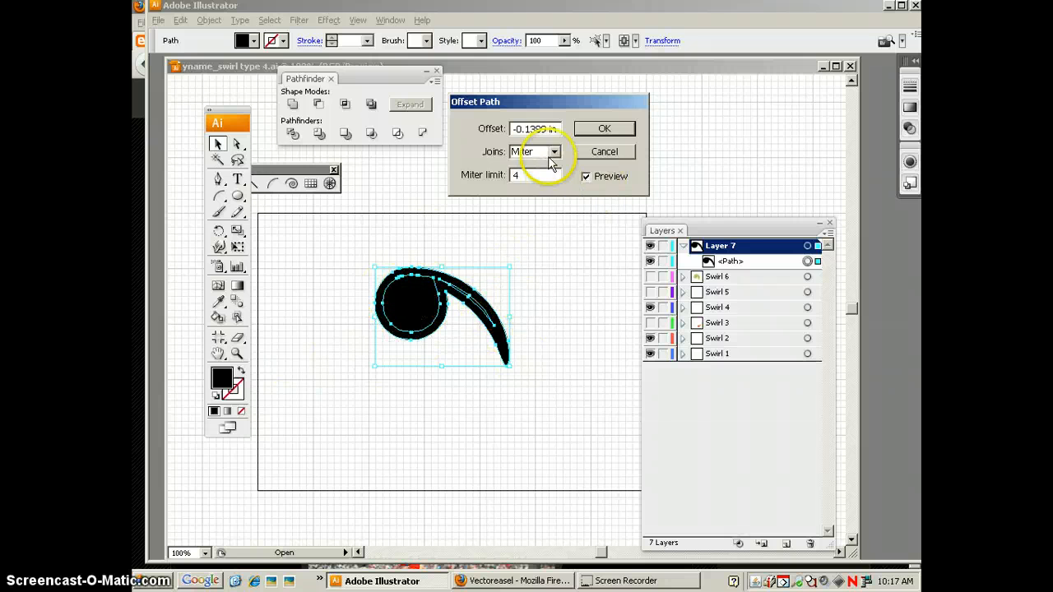
left_click(589, 130)
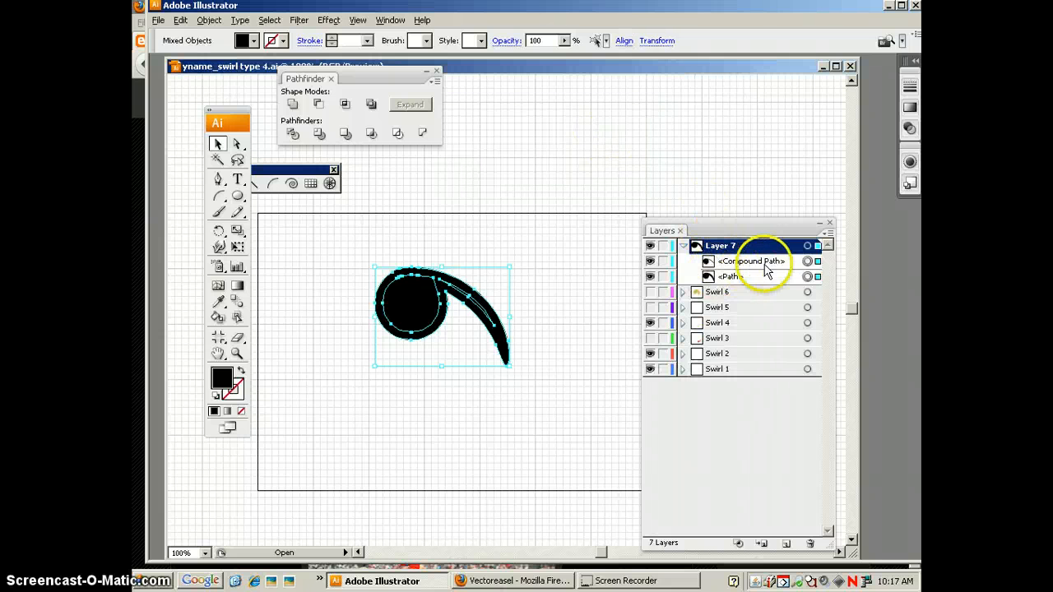
Switch to the Direct Selection tool and load the Vegetables swatch library from the Foods collection.
left_click(237, 145)
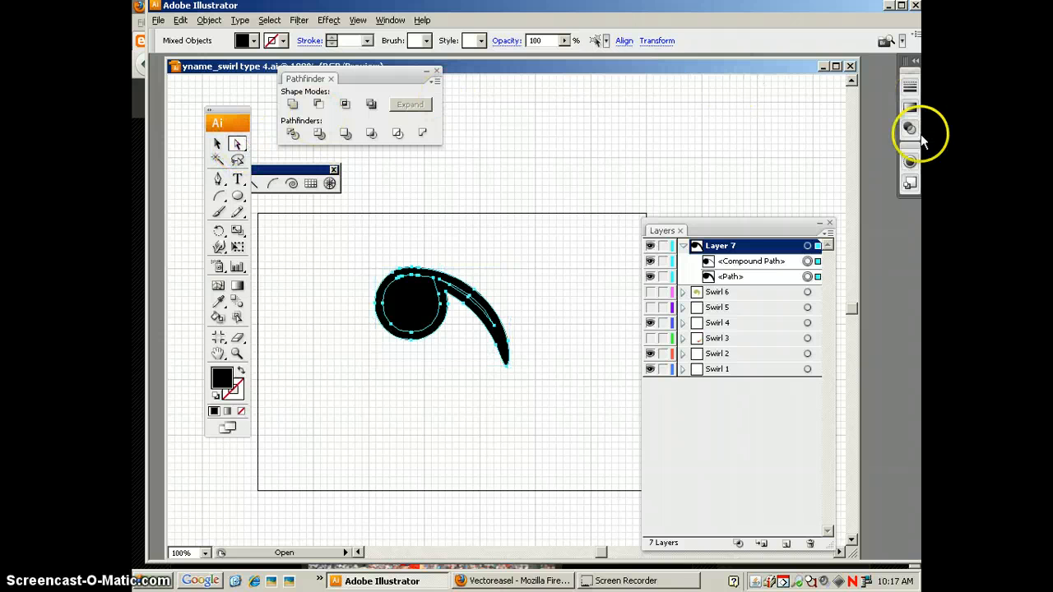
left_click(391, 19)
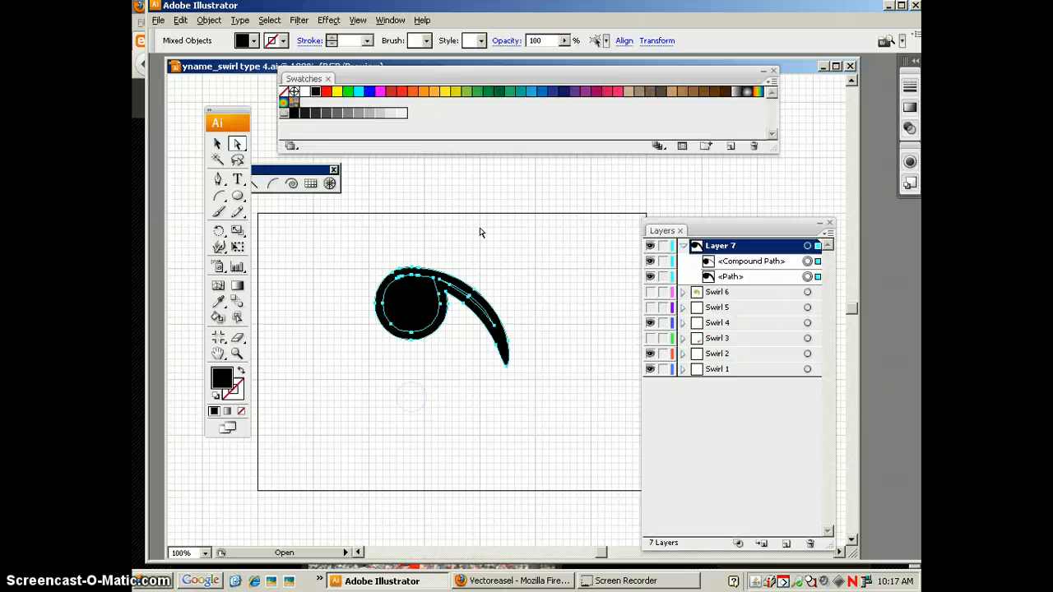
left_click(291, 146)
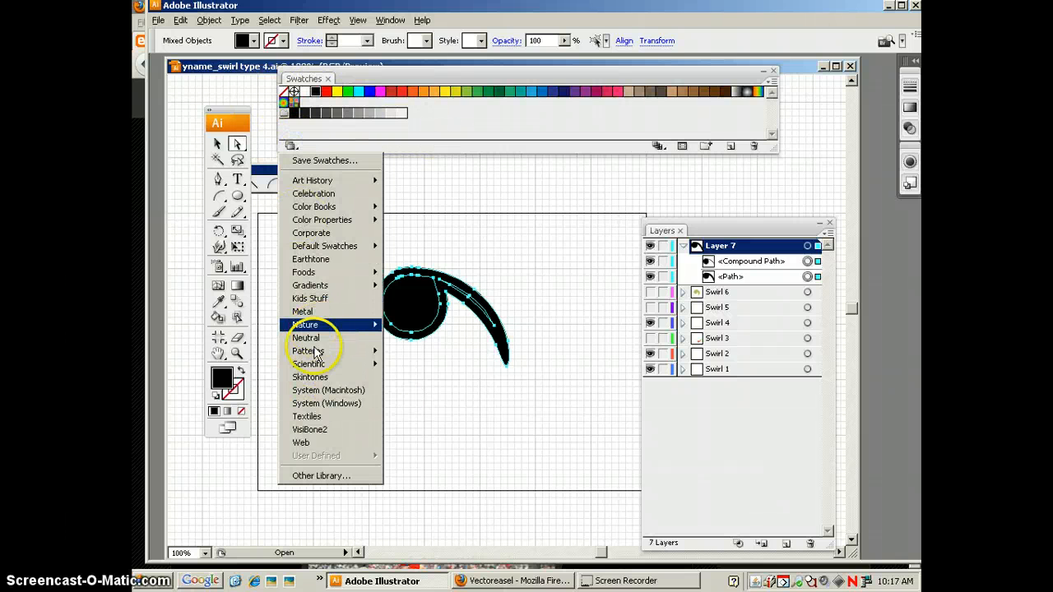
mouse_move(305, 273)
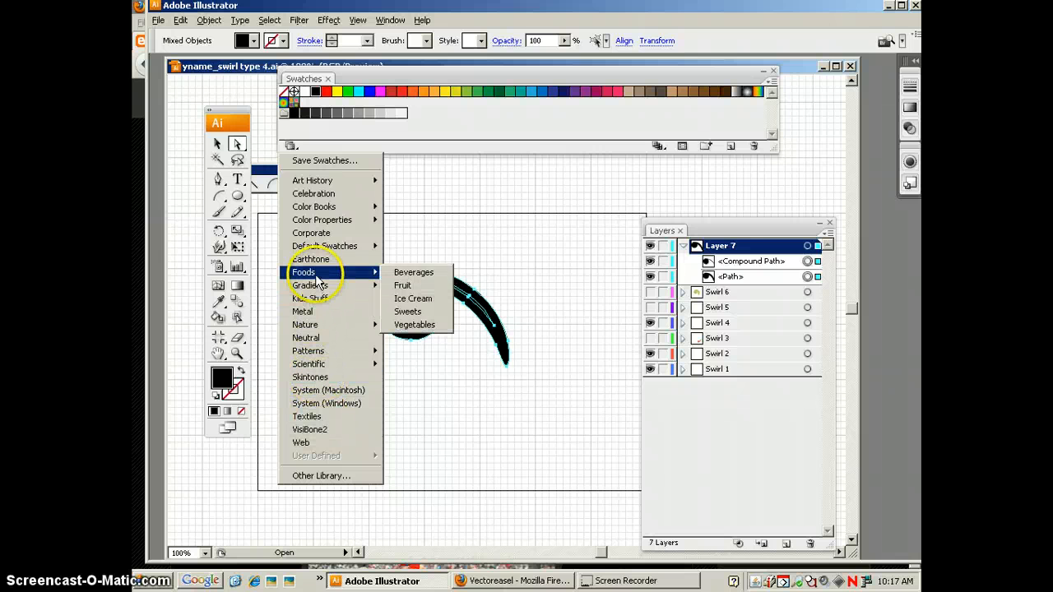
left_click(412, 326)
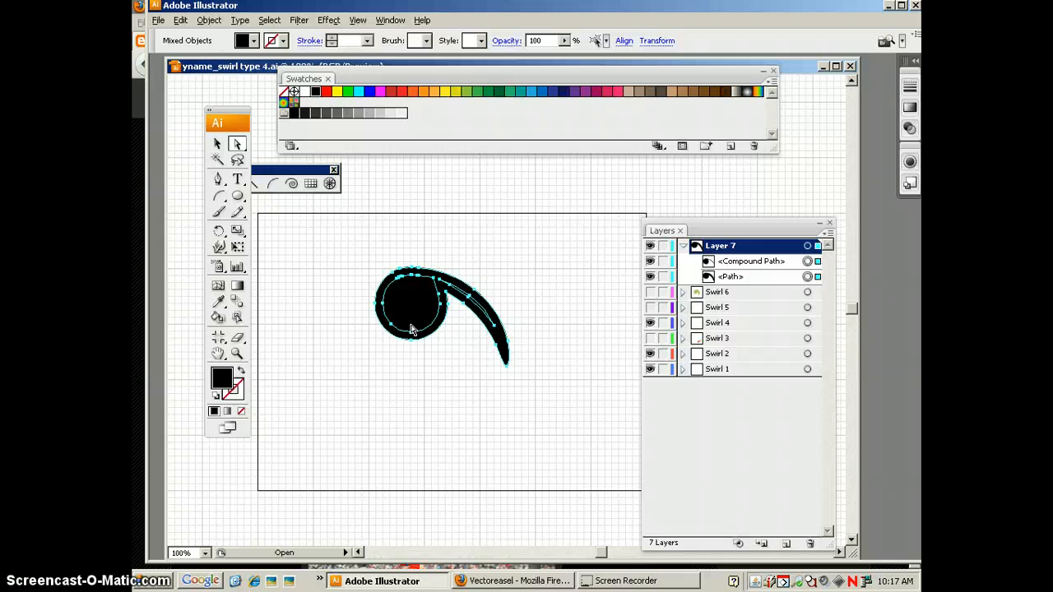
left_click_drag(679, 216, 676, 201)
Fill the outer path and the inner compound path with the Vegetables orange swatch C=0 M=53 Y=83 K=13.
left_click(531, 272)
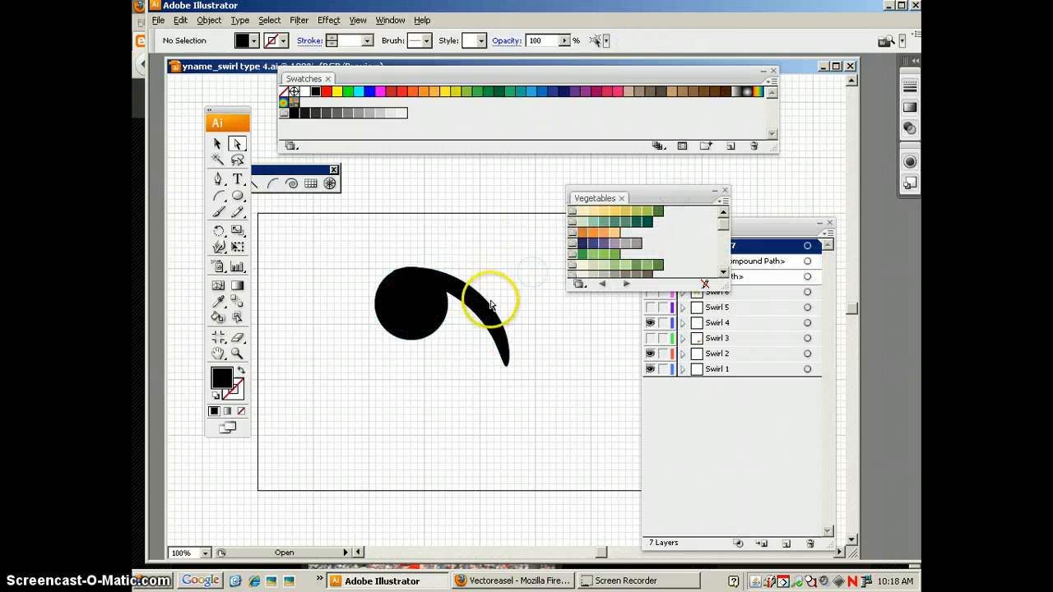
left_click(489, 308)
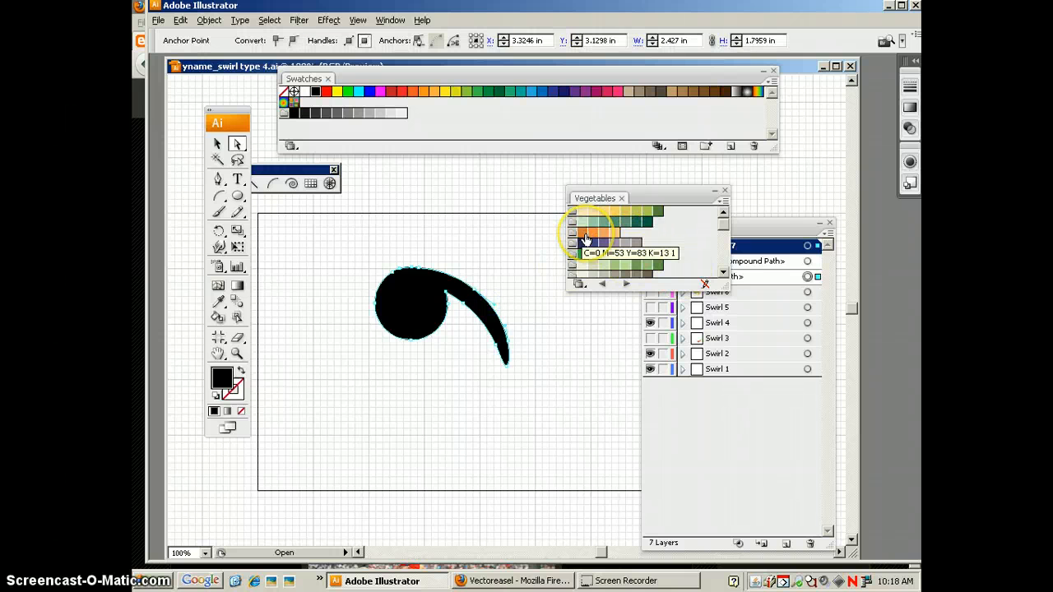
left_click(583, 235)
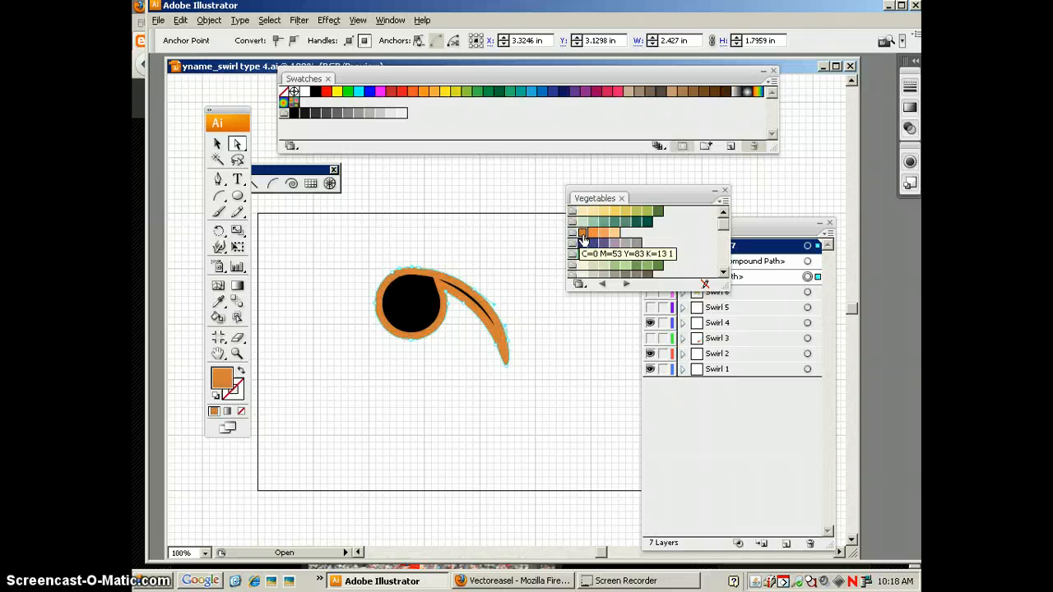
left_click(416, 315)
left_click(583, 237)
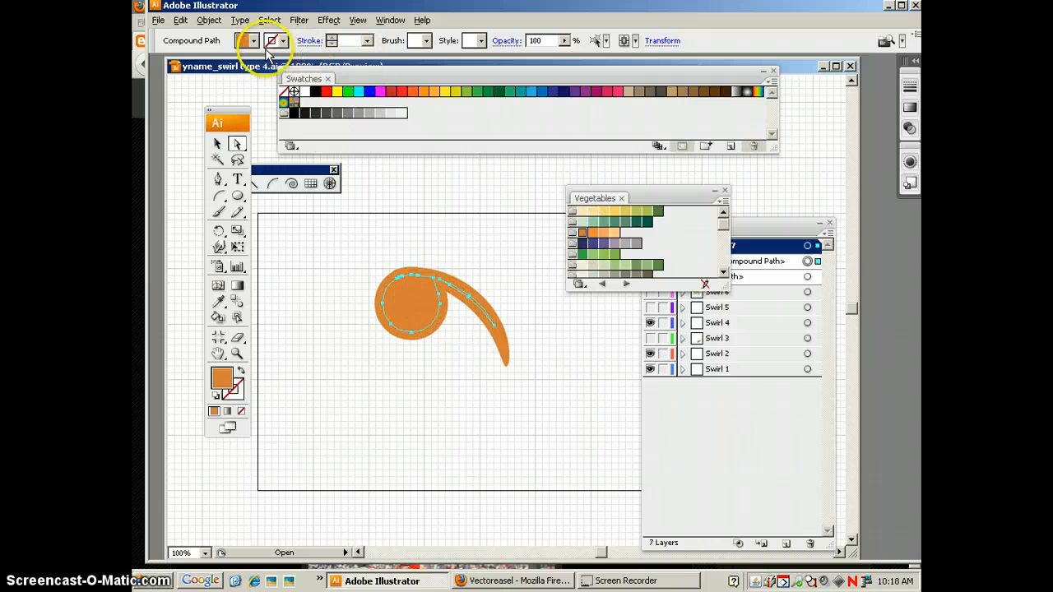
Switch the color sliders to HSB and lighten the inner compound path to 53.33% saturation and 94.12% brightness.
left_click(390, 20)
left_click(400, 201)
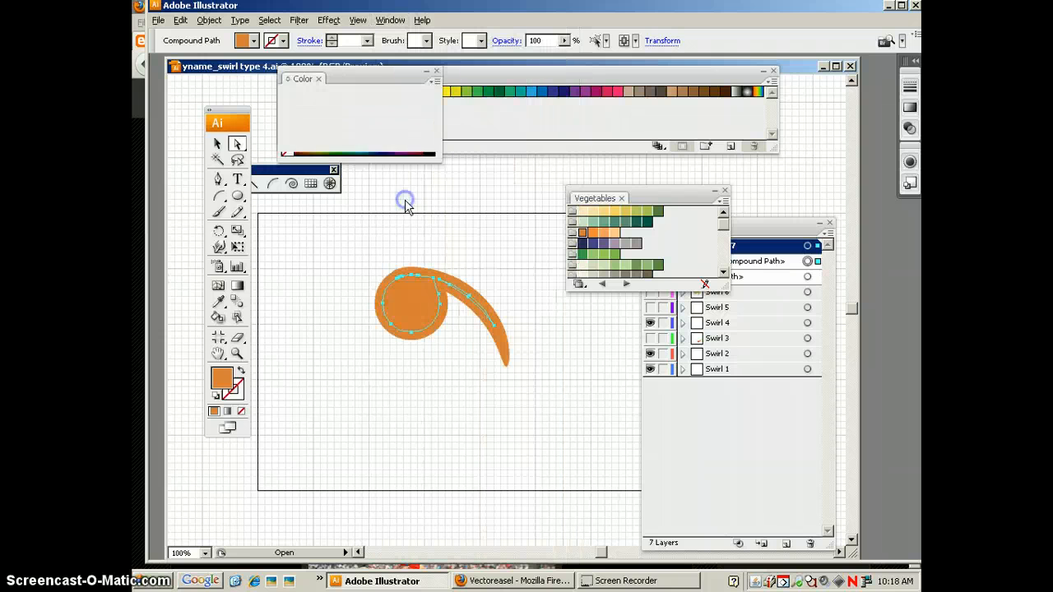
left_click(433, 82)
left_click(464, 127)
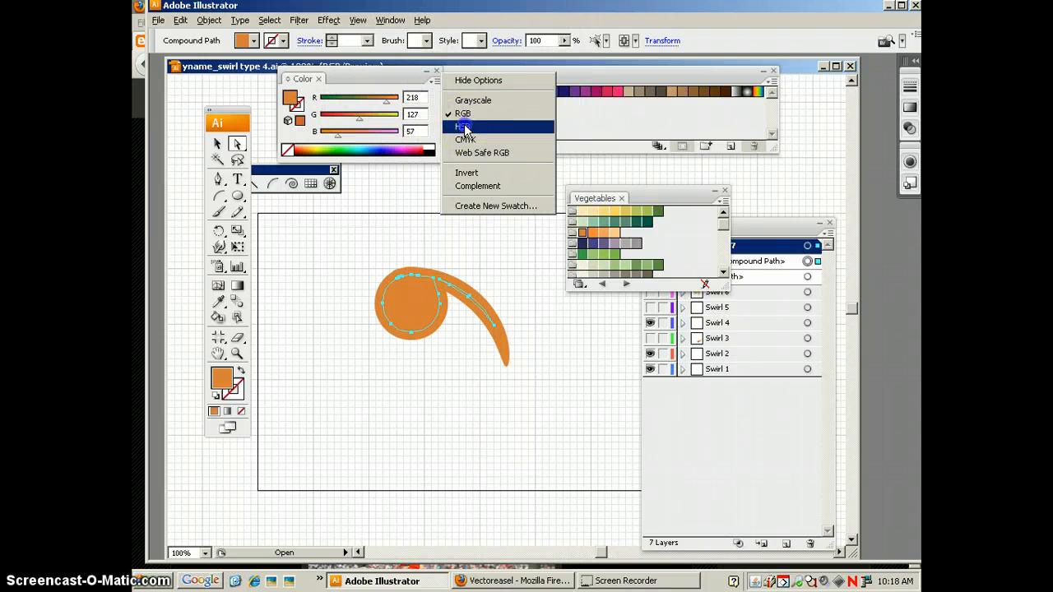
left_click(362, 119)
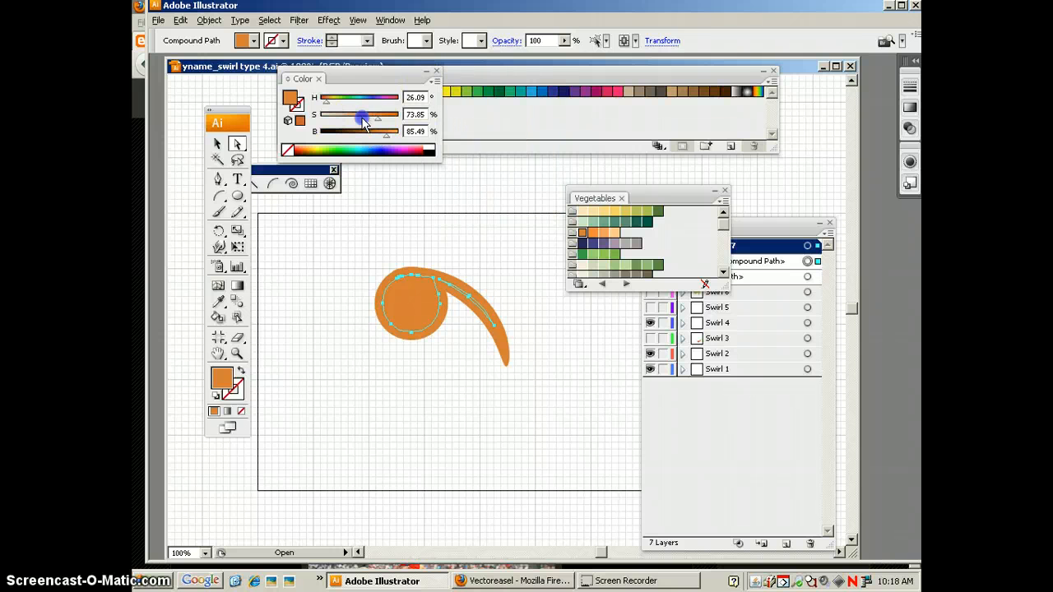
left_click_drag(395, 140, 399, 141)
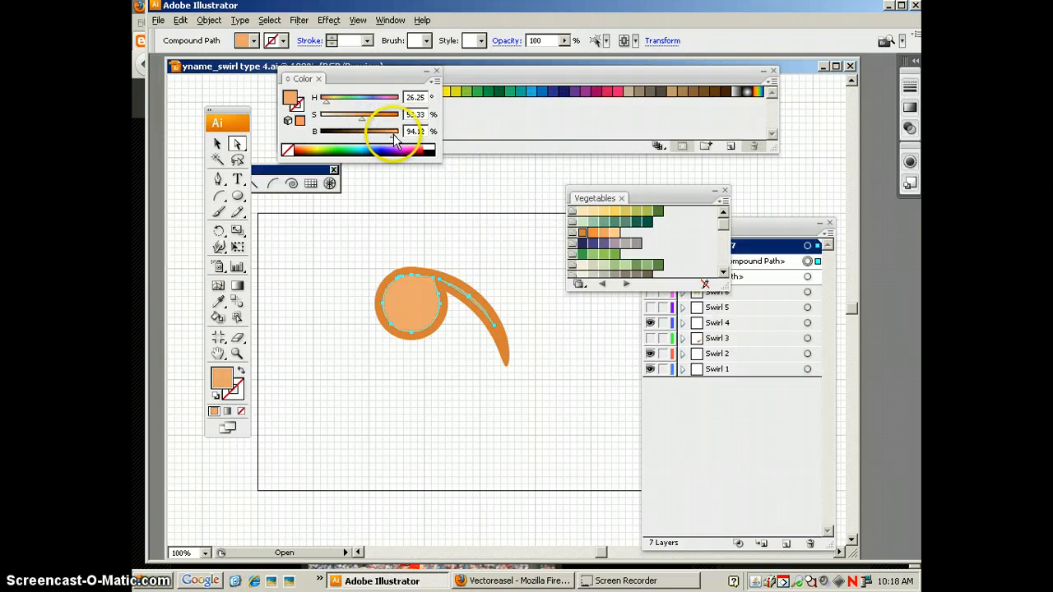
Apply a Feather effect with a 14 pt radius to the inner compound path, comparing it with the preview off and on.
left_click(329, 20)
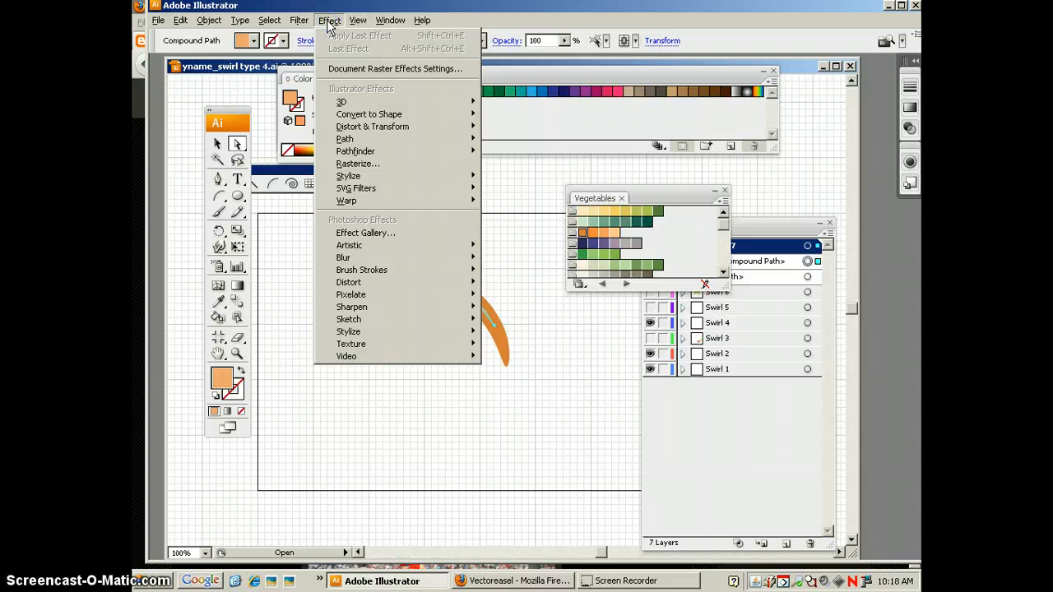
left_click(328, 22)
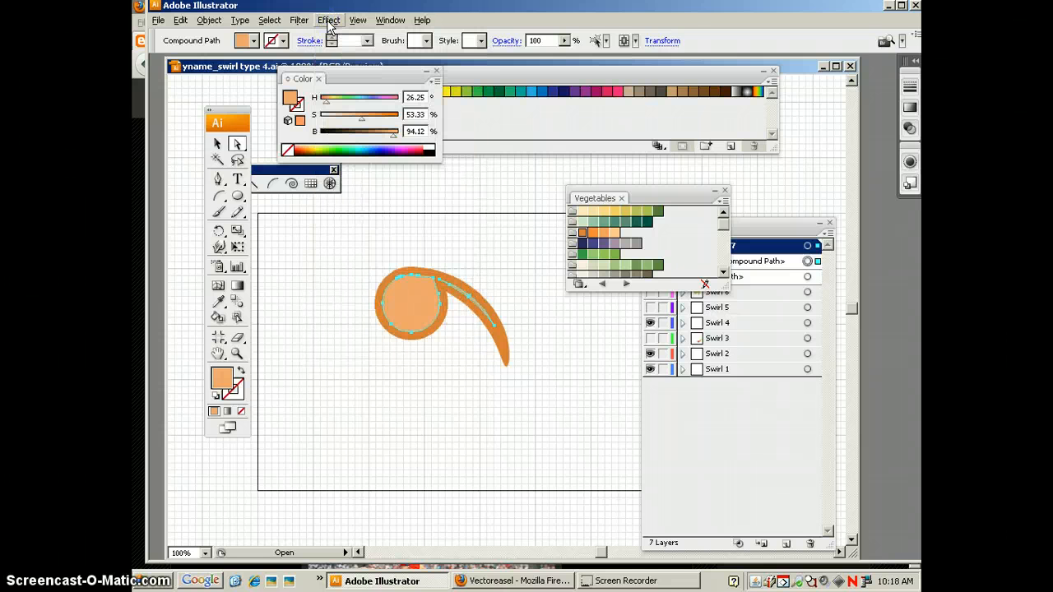
left_click(328, 23)
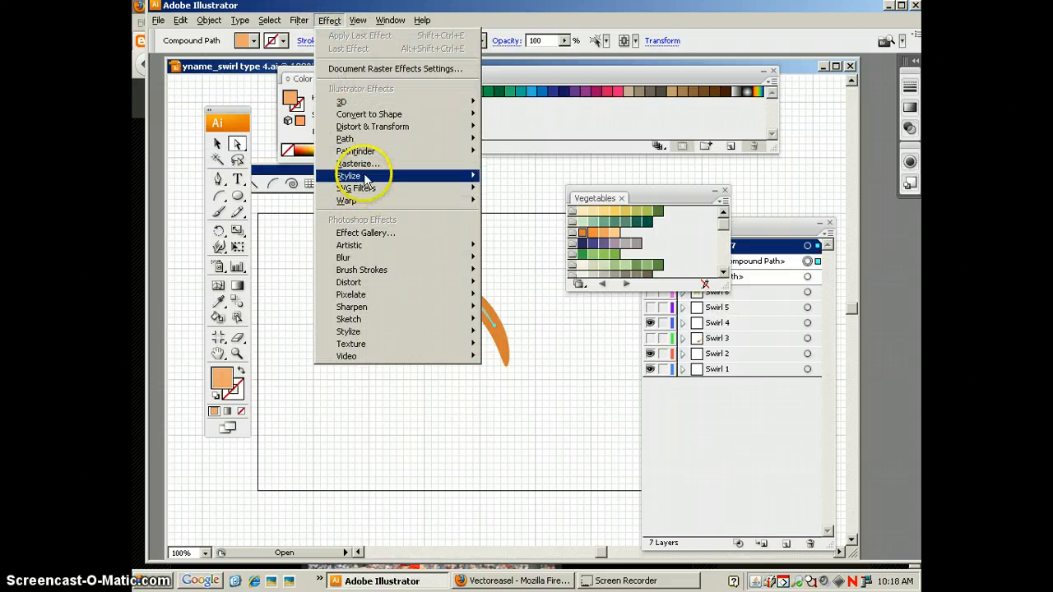
mouse_move(471, 177)
left_click(511, 203)
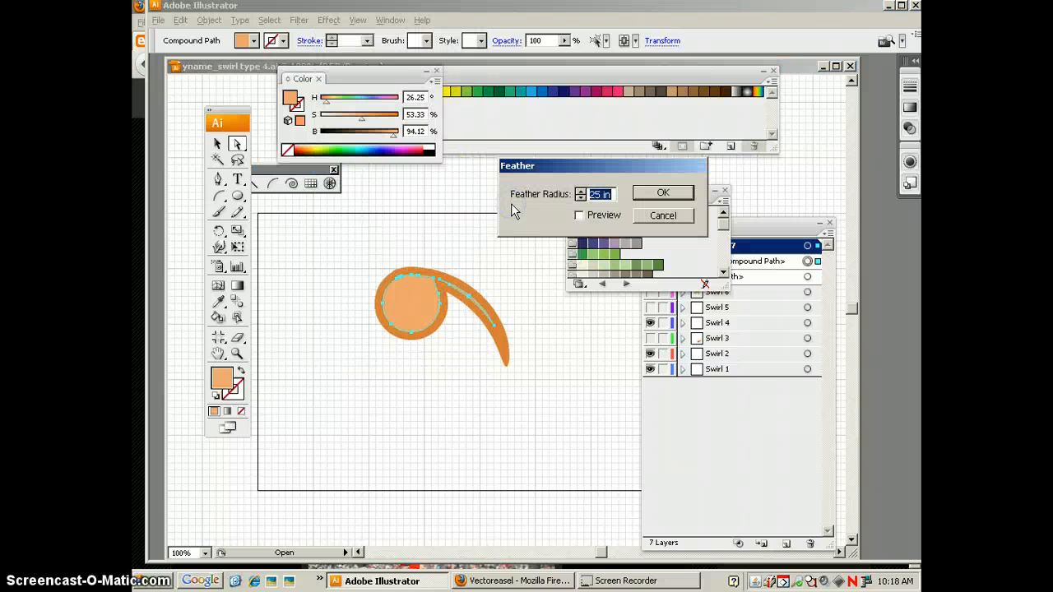
left_click(580, 216)
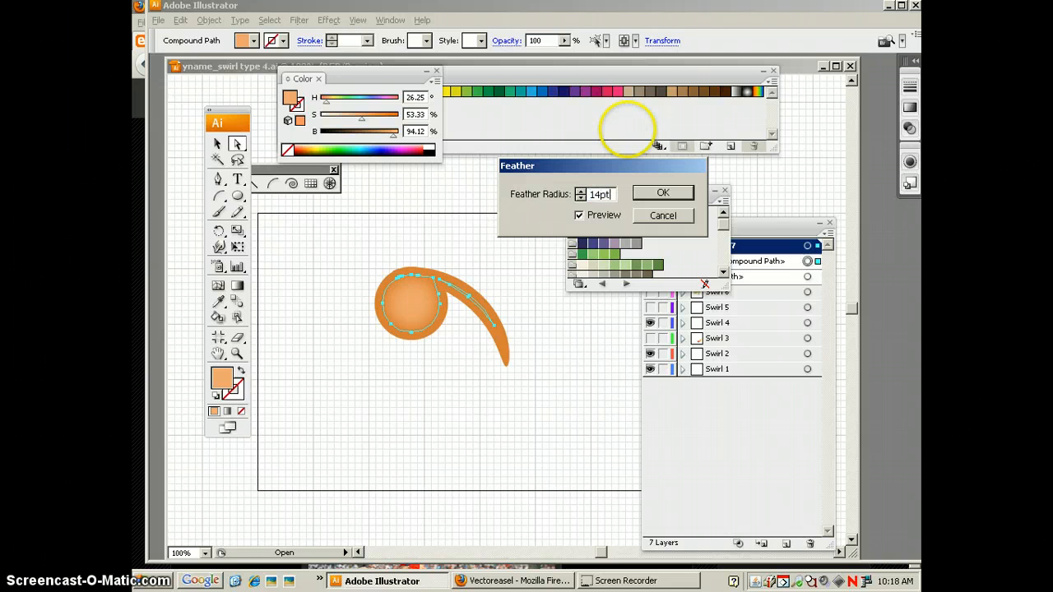
left_click(579, 215)
left_click(580, 217)
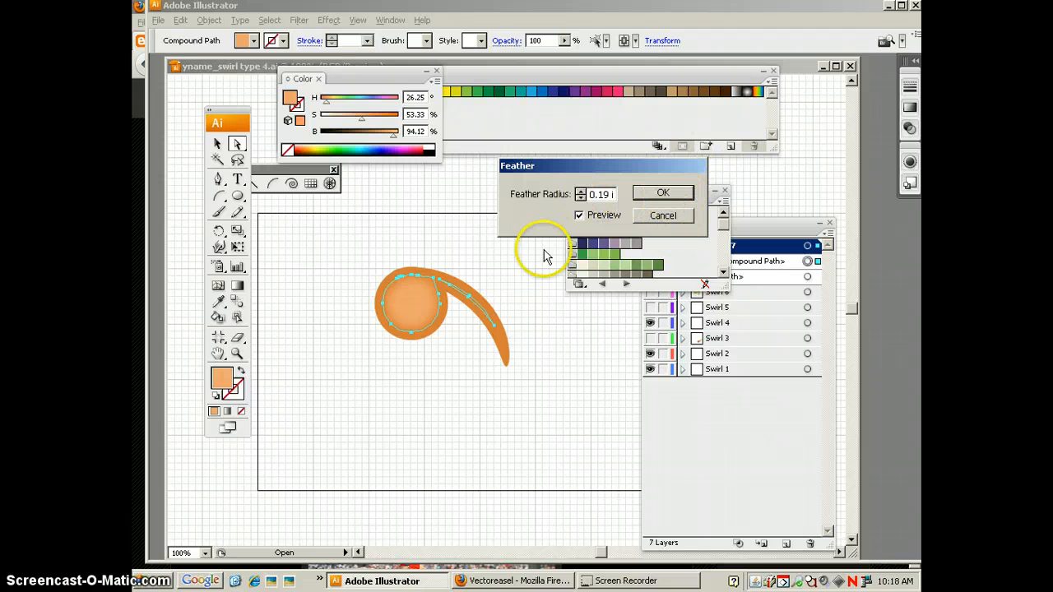
left_click(665, 193)
Select the outer path together with the feathered inner shape and group them.
left_click(217, 144)
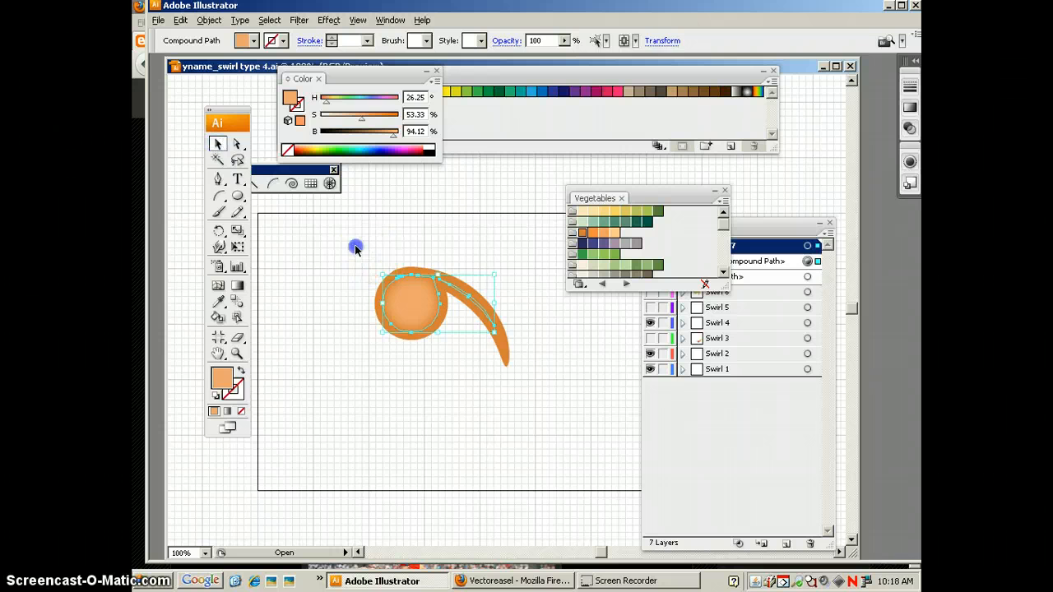
left_click_drag(355, 244, 565, 417)
left_click_drag(332, 226, 538, 398)
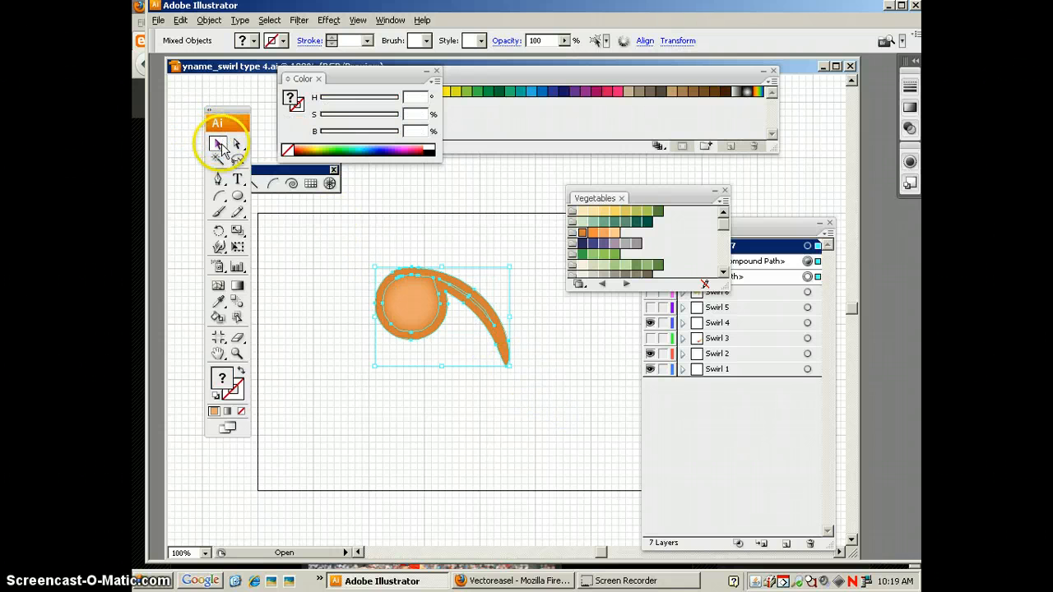
key("ctrl+g")
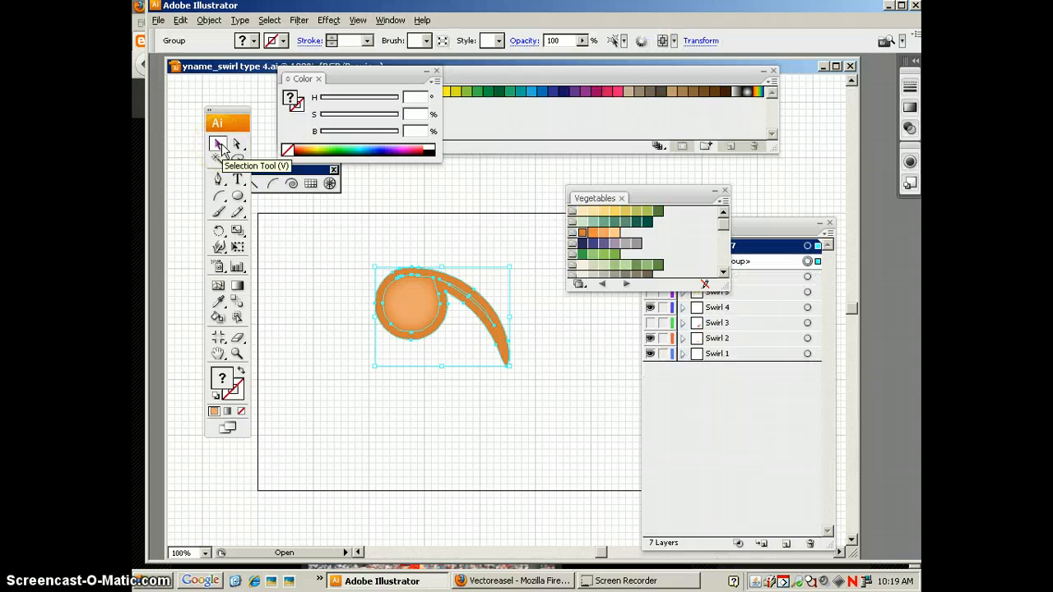
Move the grouped swirl to the upper-left corner of the artboard and deselect it.
left_click(436, 214)
left_click_drag(425, 287, 307, 266)
left_click(463, 226)
left_click(467, 251)
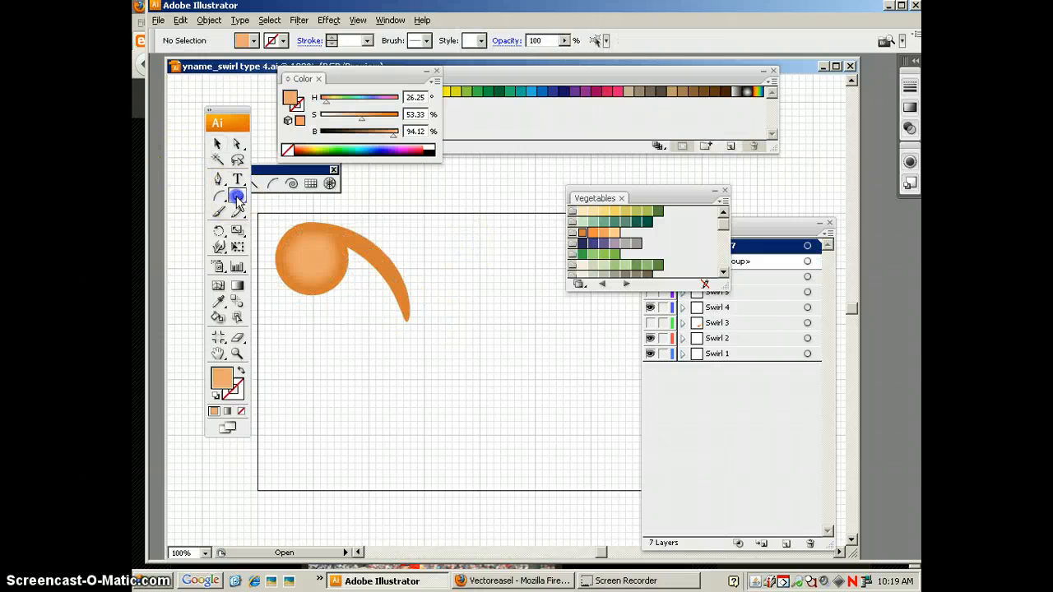
Draw a thin, tall vertical rectangle to the lower right of the swirl and fill it with a dark blue Vegetables swatch.
left_click_drag(236, 196, 273, 200)
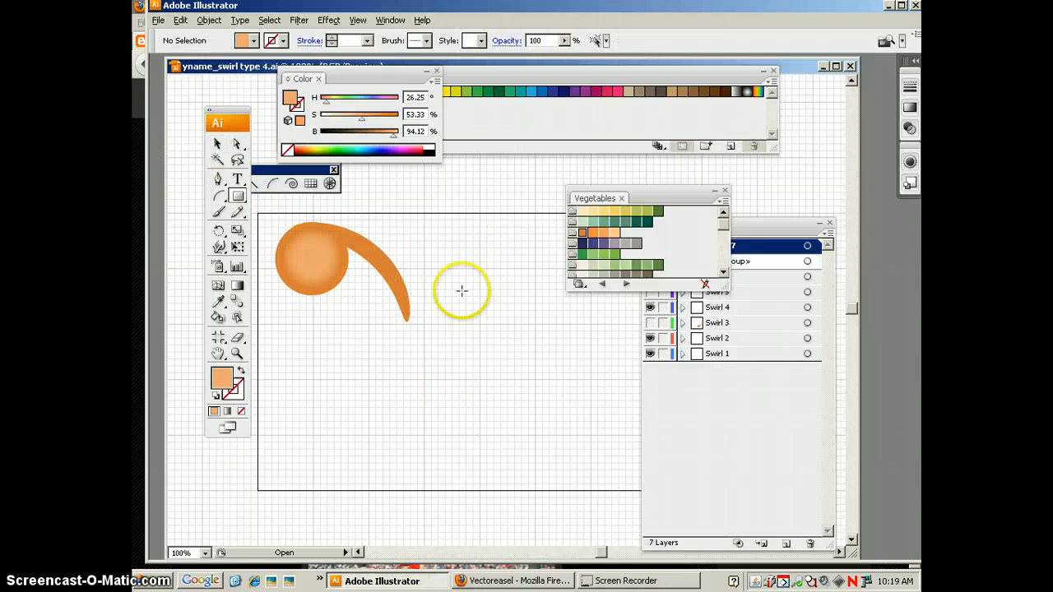
left_click_drag(444, 292, 450, 441)
left_click(217, 144)
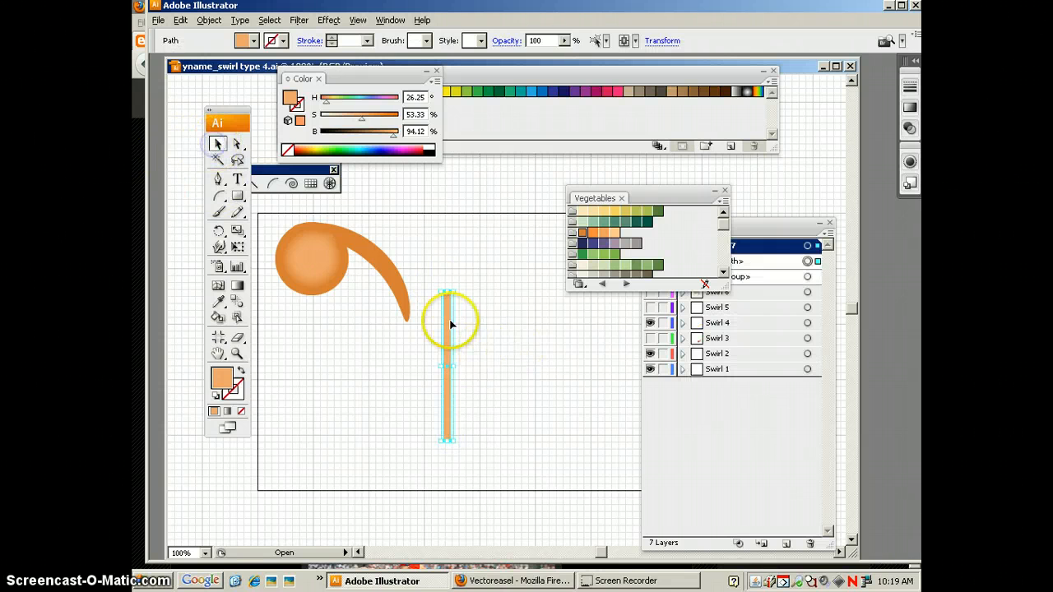
left_click(499, 91)
left_click(498, 91)
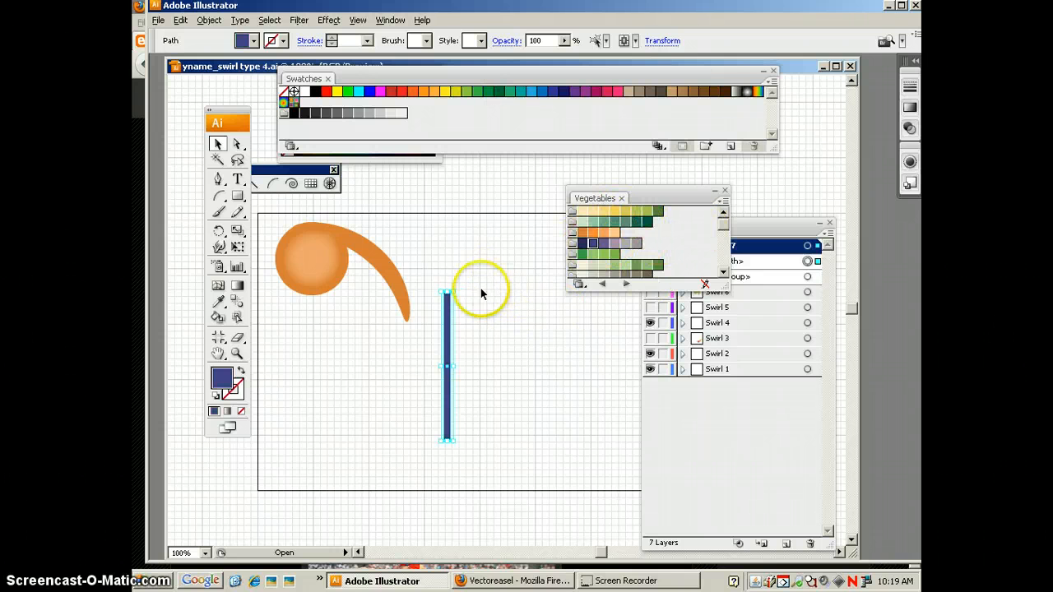
Apply a Transform effect to the dark blue rectangle with 20 copies and a horizontal move of 0.25 in.
left_click_drag(669, 200, 687, 182)
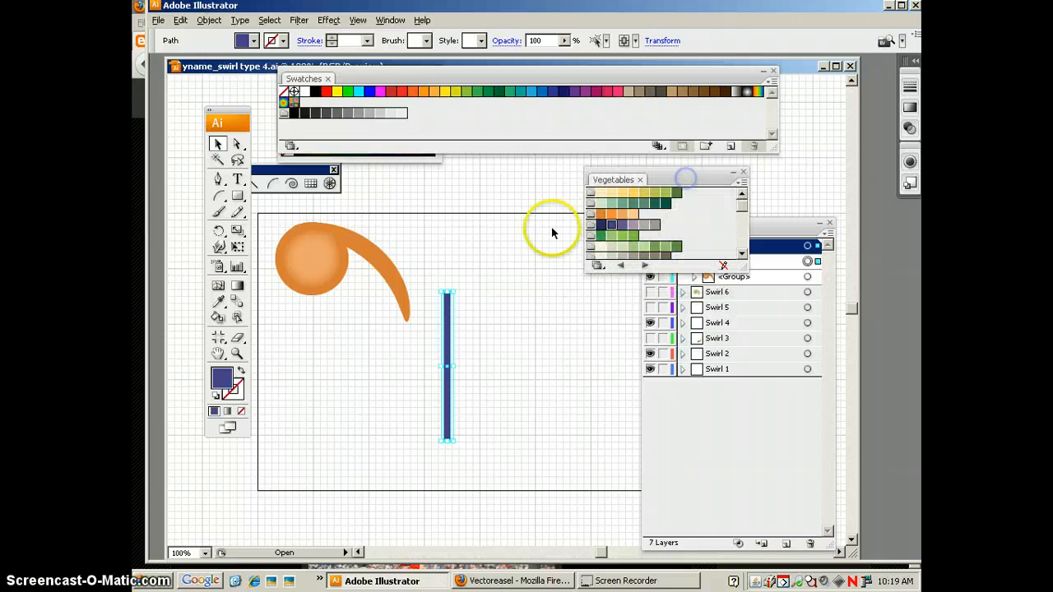
left_click(329, 19)
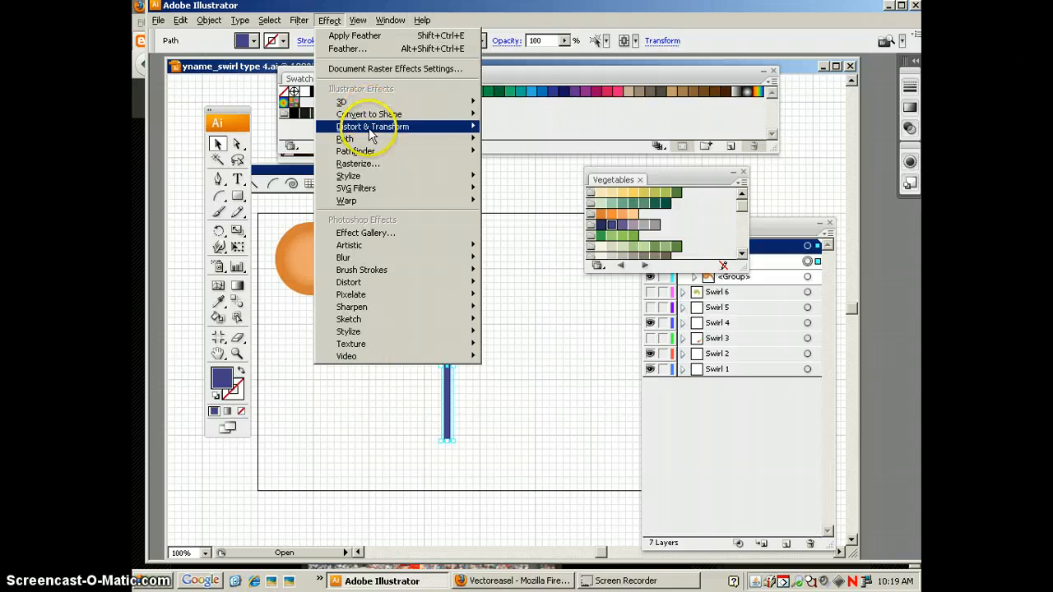
mouse_move(370, 130)
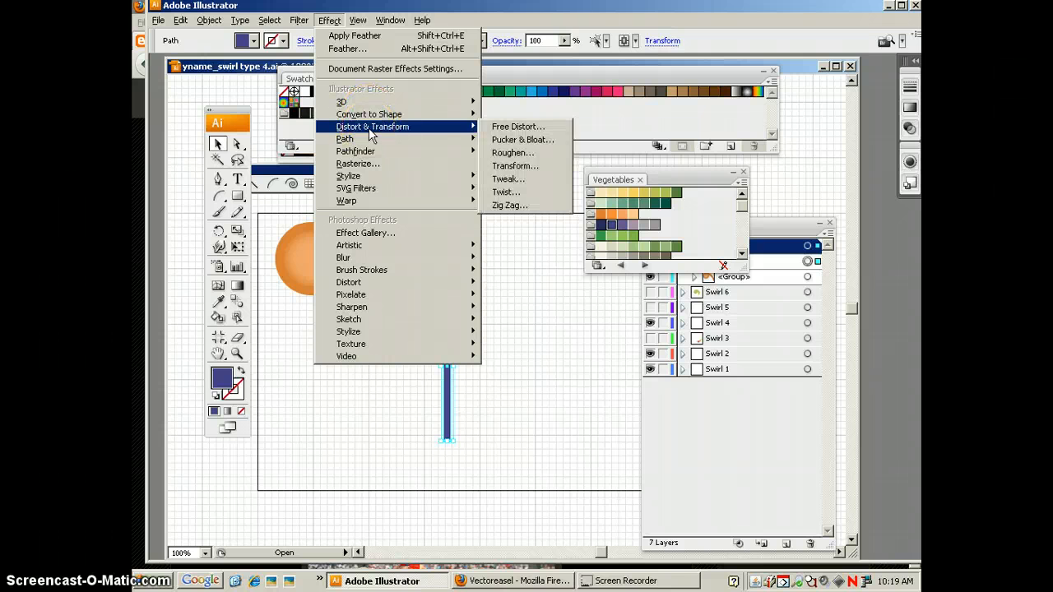
left_click(512, 167)
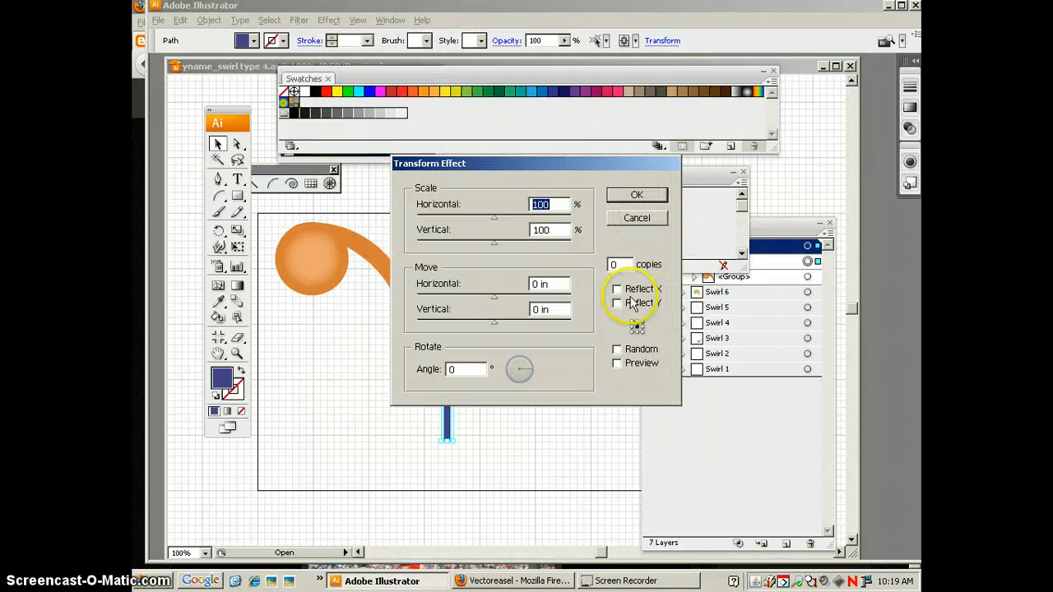
left_click_drag(580, 163, 712, 70)
left_click(746, 172)
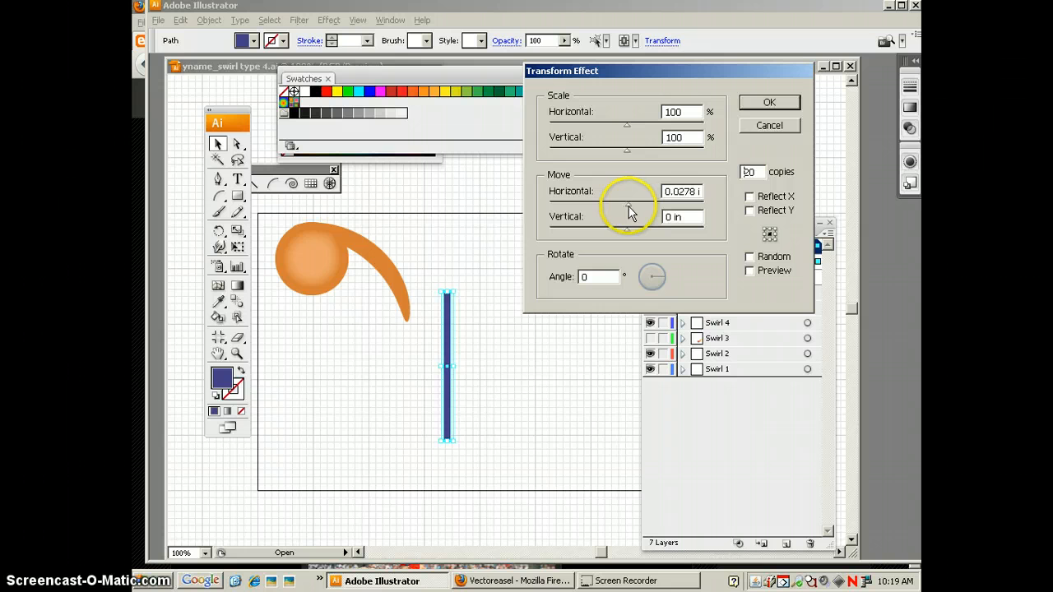
left_click(750, 270)
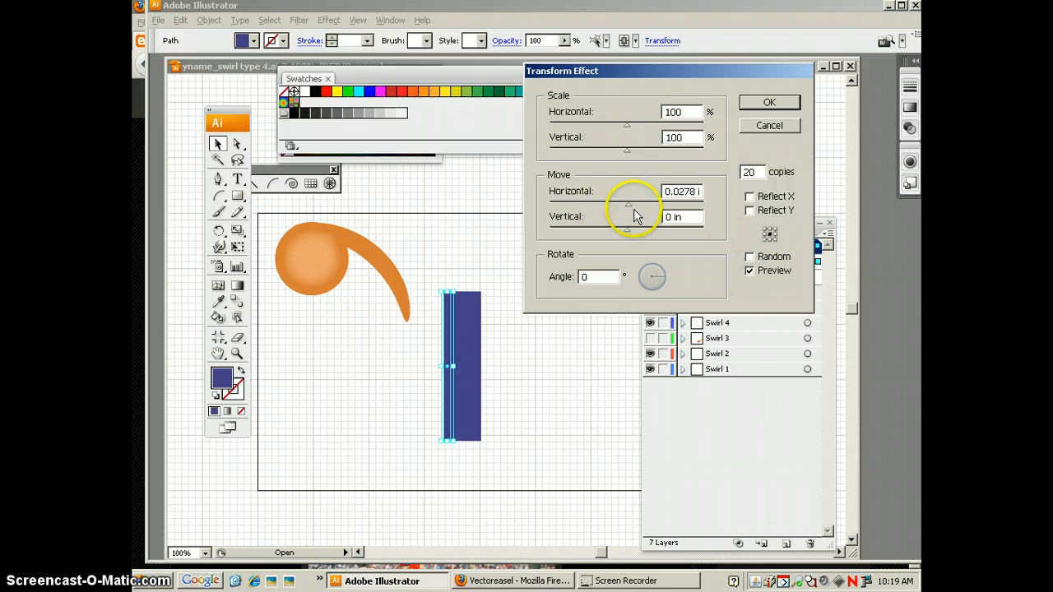
left_click_drag(631, 208, 630, 207)
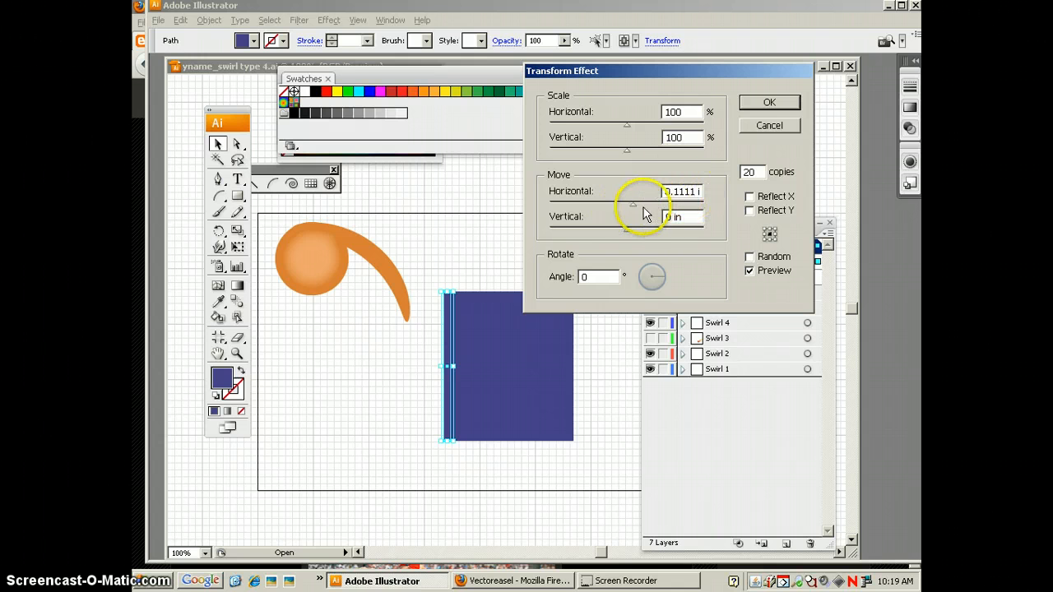
left_click_drag(642, 211, 642, 211)
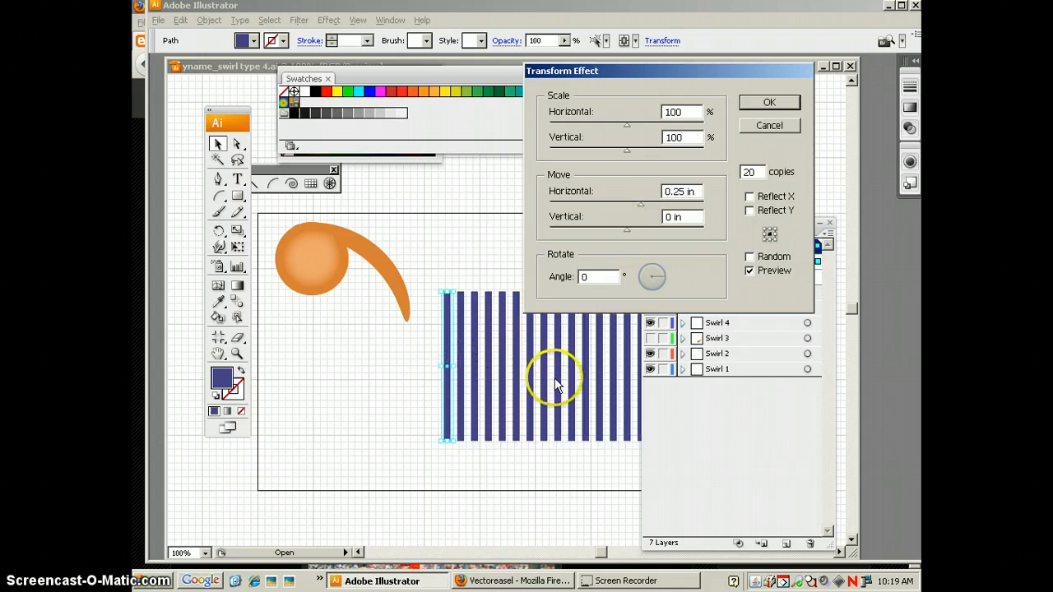
left_click(770, 104)
Move the row of stripes down and to the left below the swirl and expand its appearance.
left_click_drag(447, 316, 327, 334)
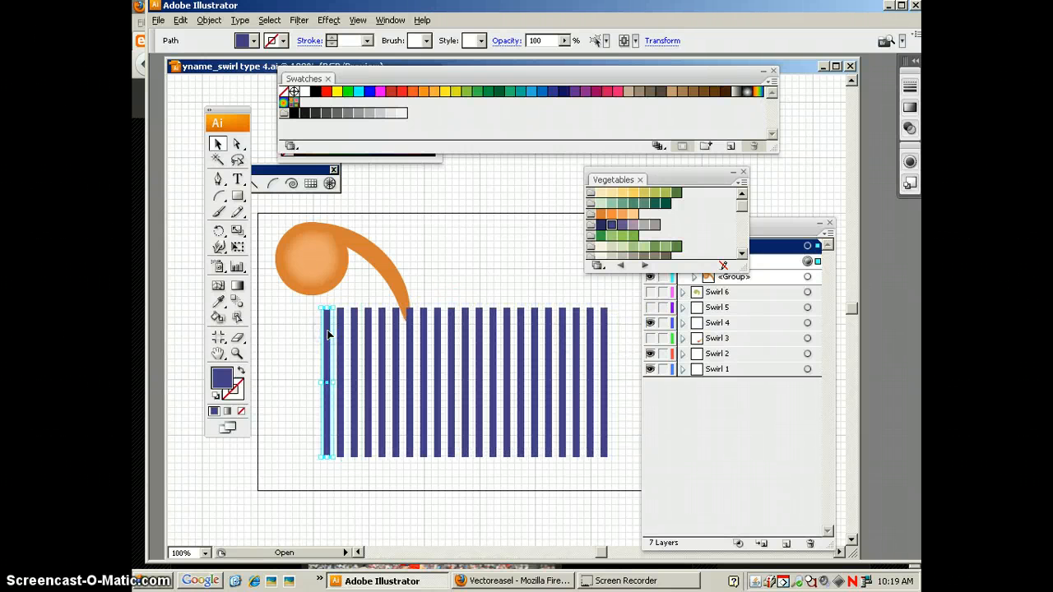
left_click(208, 22)
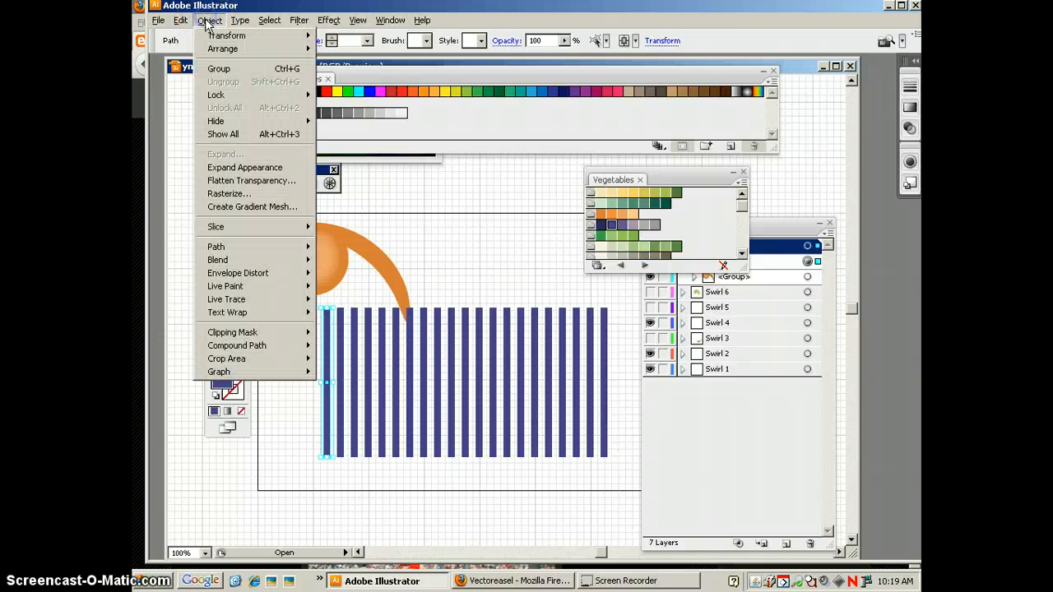
left_click(226, 164)
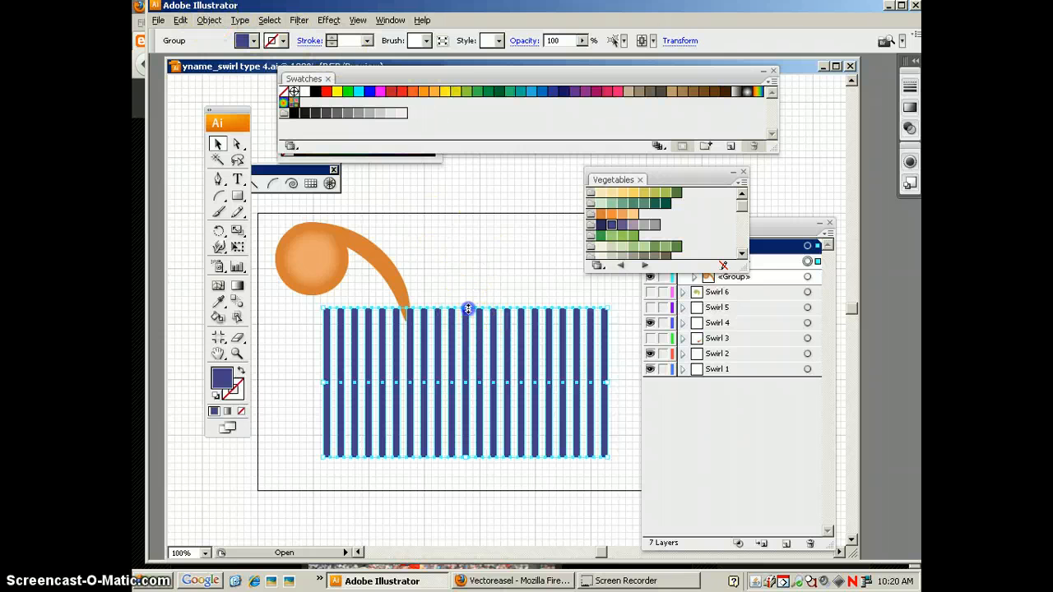
Stretch the stripe group taller and tilt it diagonally over the swirl so that the stripes cover the whole shape.
left_click_drag(466, 308, 463, 259)
left_click_drag(526, 357, 425, 301)
left_click_drag(516, 400, 533, 350)
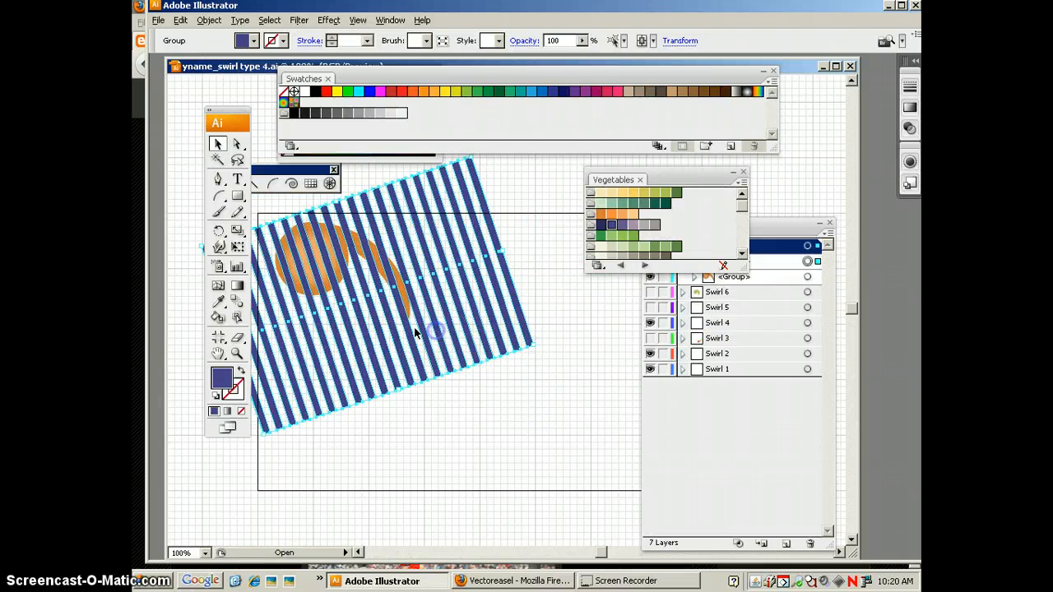
left_click(555, 350)
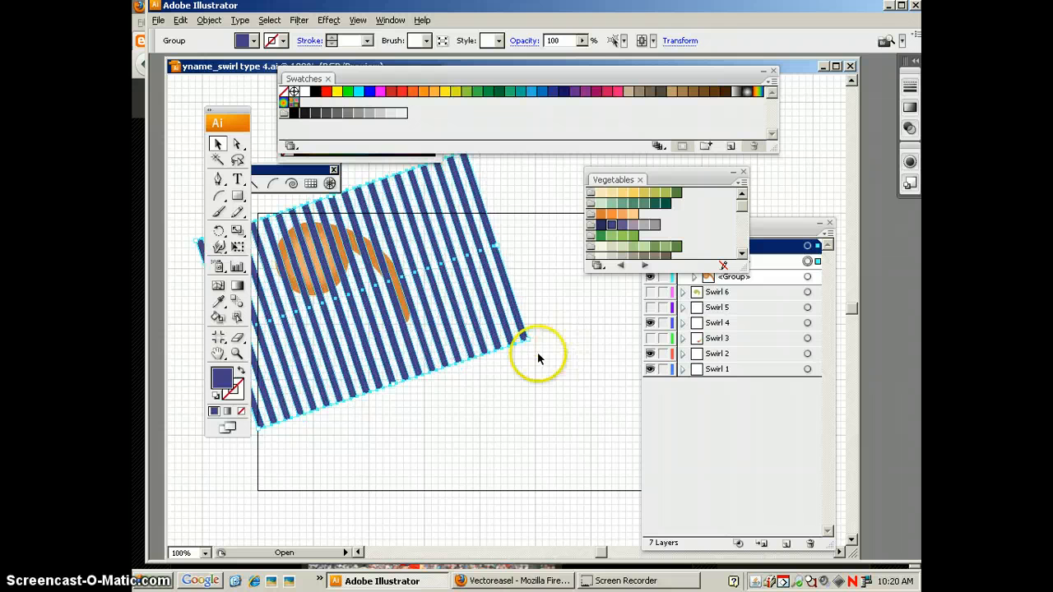
Copy the swirl group in Layer 7 and paste it in place in front of the stripe group.
left_click_drag(752, 233, 675, 211)
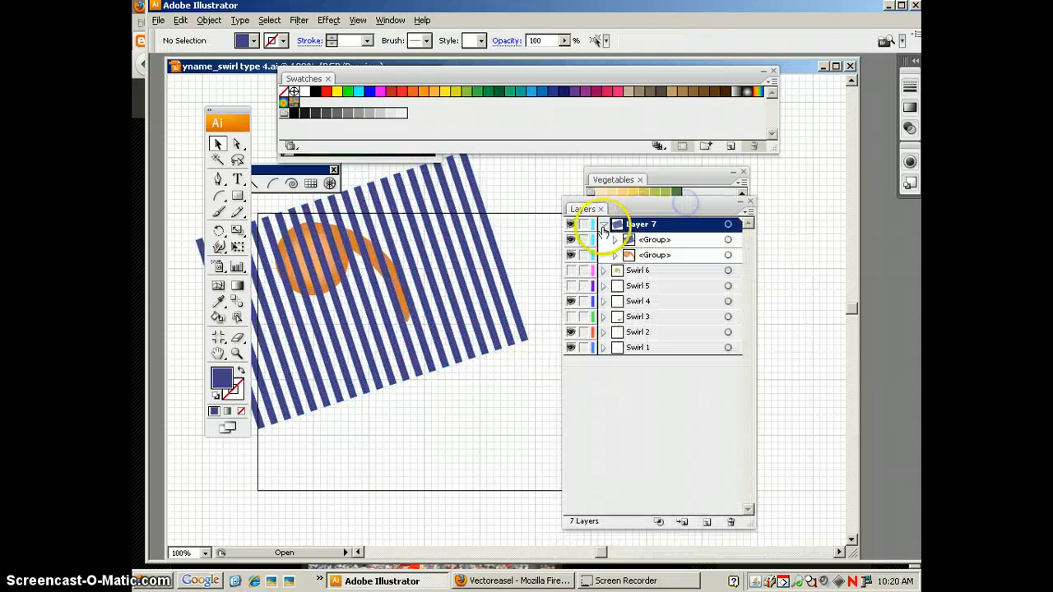
left_click(683, 257)
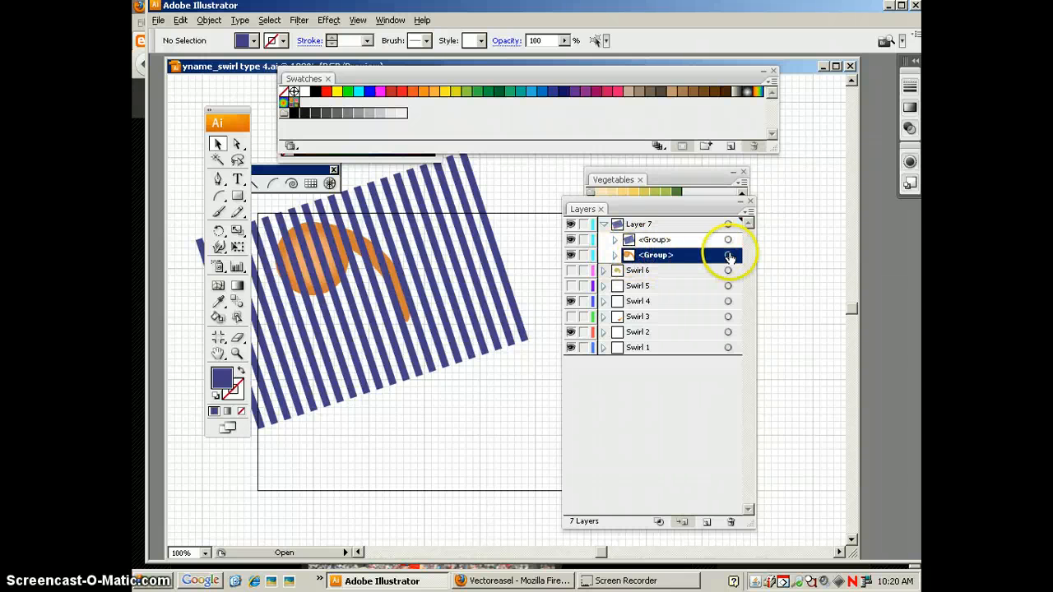
left_click(729, 258)
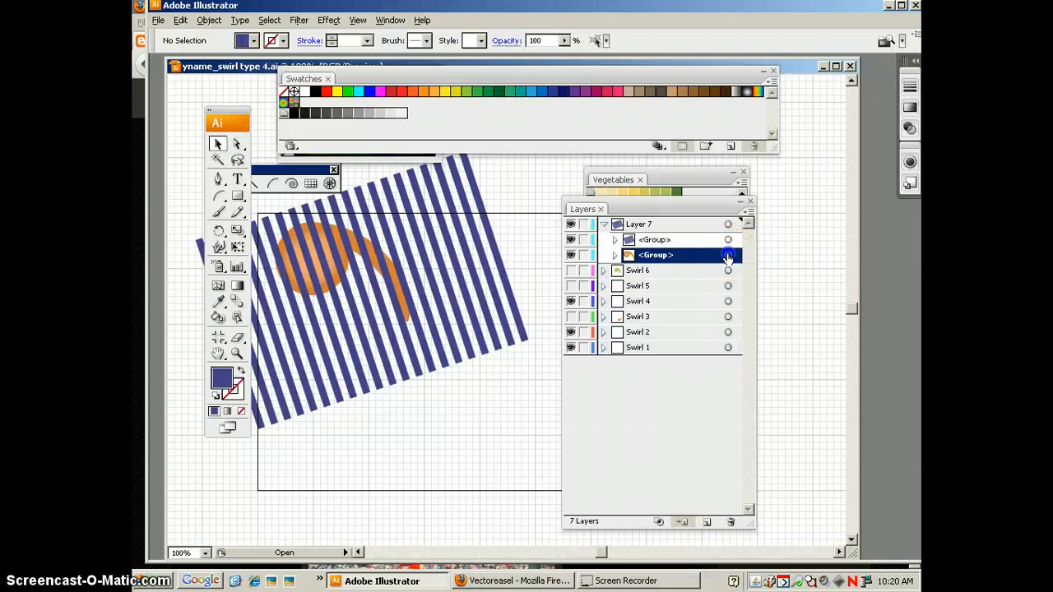
left_click(705, 239)
left_click(777, 242)
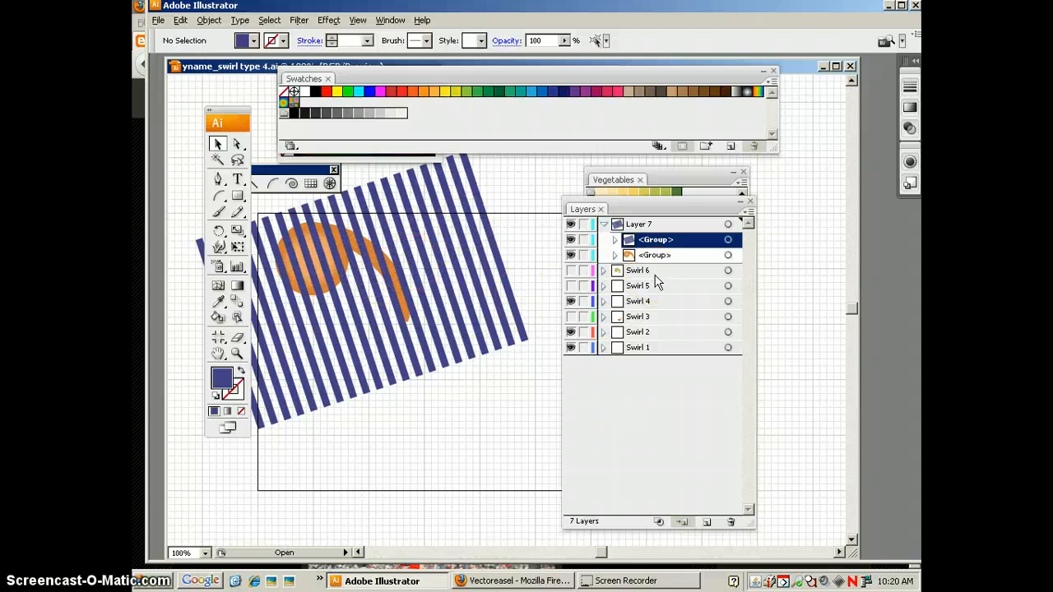
key("ctrl+f")
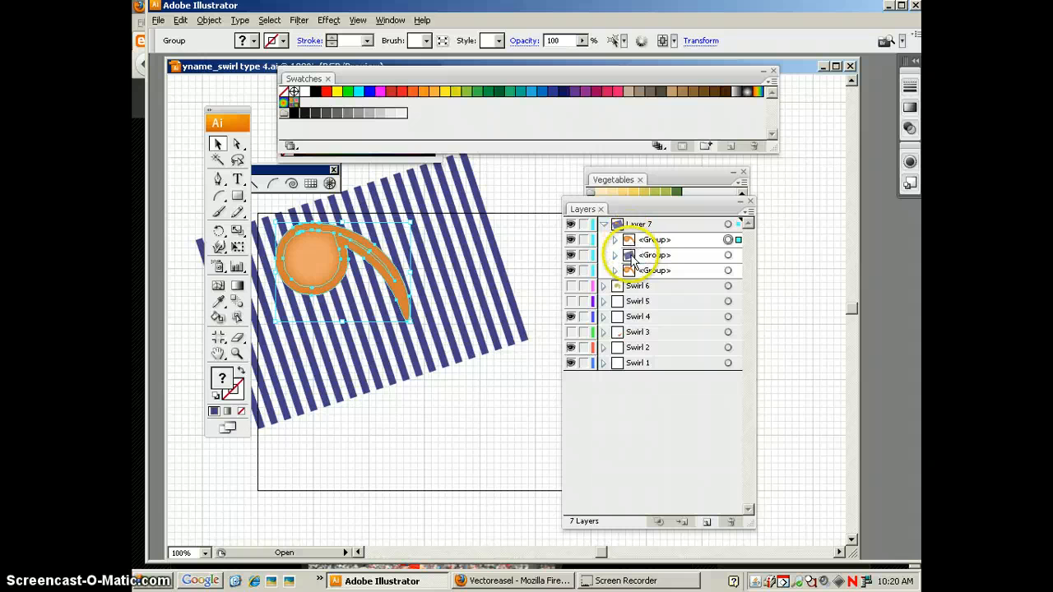
Make a clipping mask from the front swirl copy and the stripe group, leaving the original swirl group out, and deselect.
left_click(728, 255, "shift")
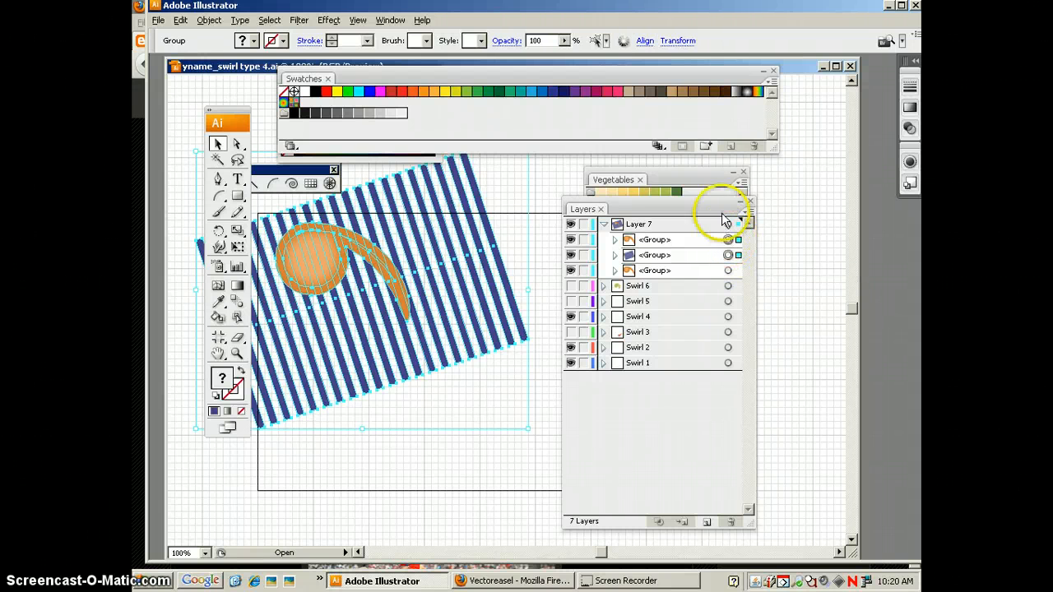
left_click(209, 20)
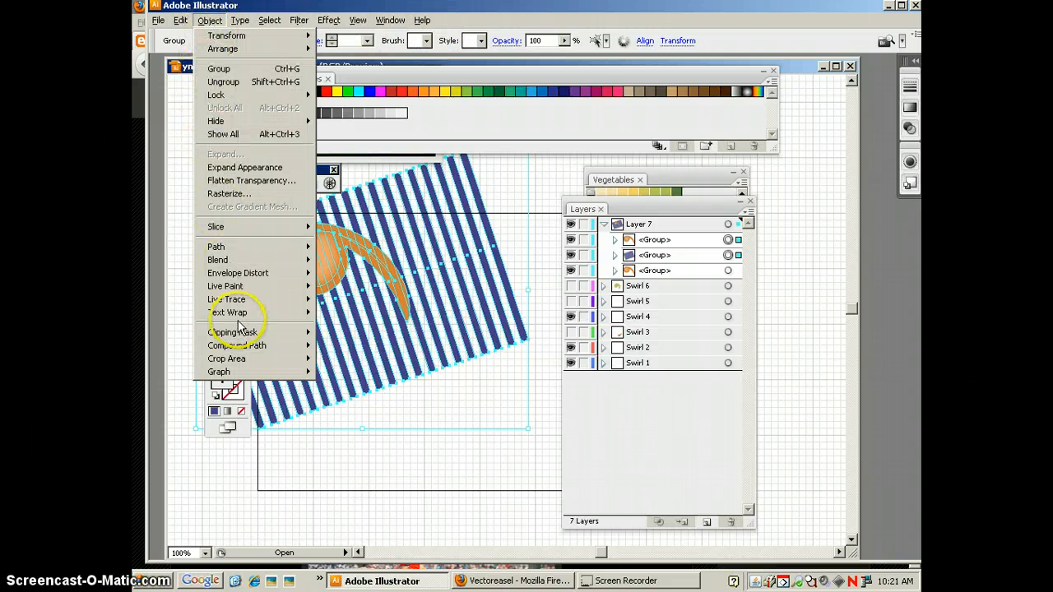
mouse_move(311, 334)
key("ctrl+7")
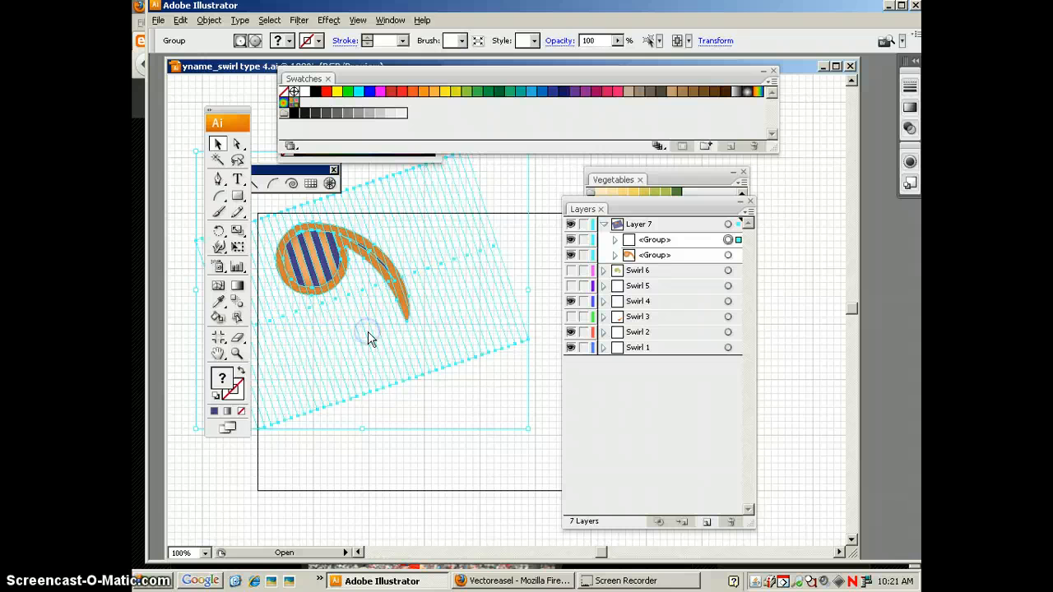
left_click(448, 409)
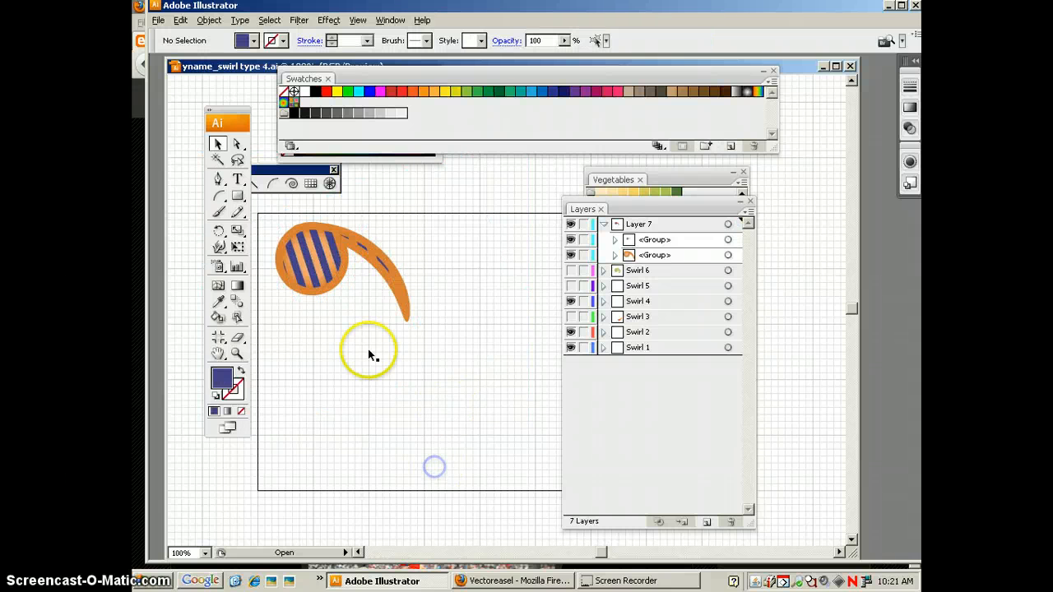
Select the clipped stripes together with the original swirl, group them and deselect.
left_click(298, 346)
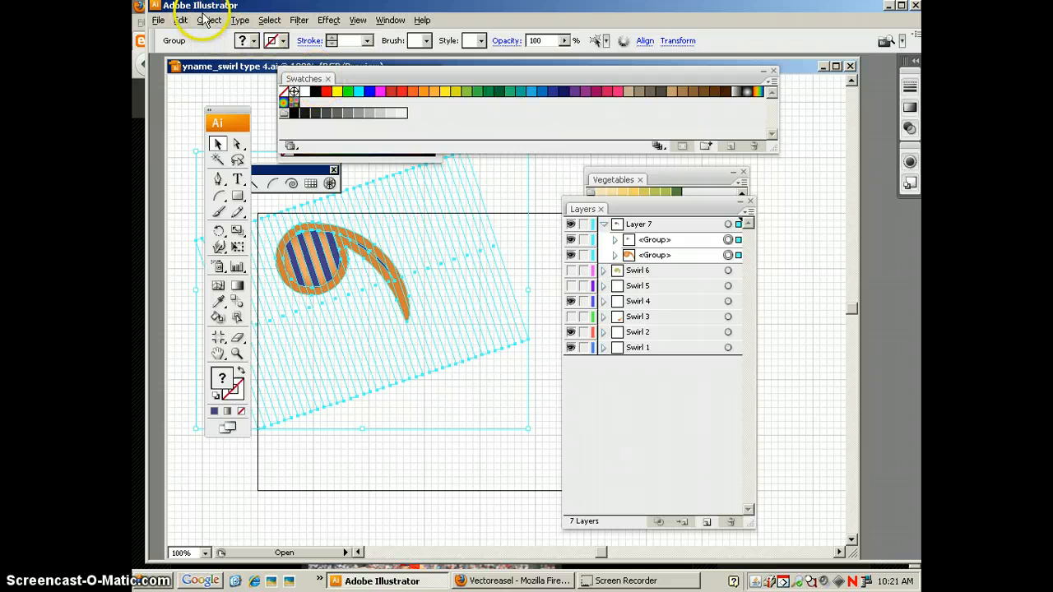
key("ctrl+g")
left_click(537, 227)
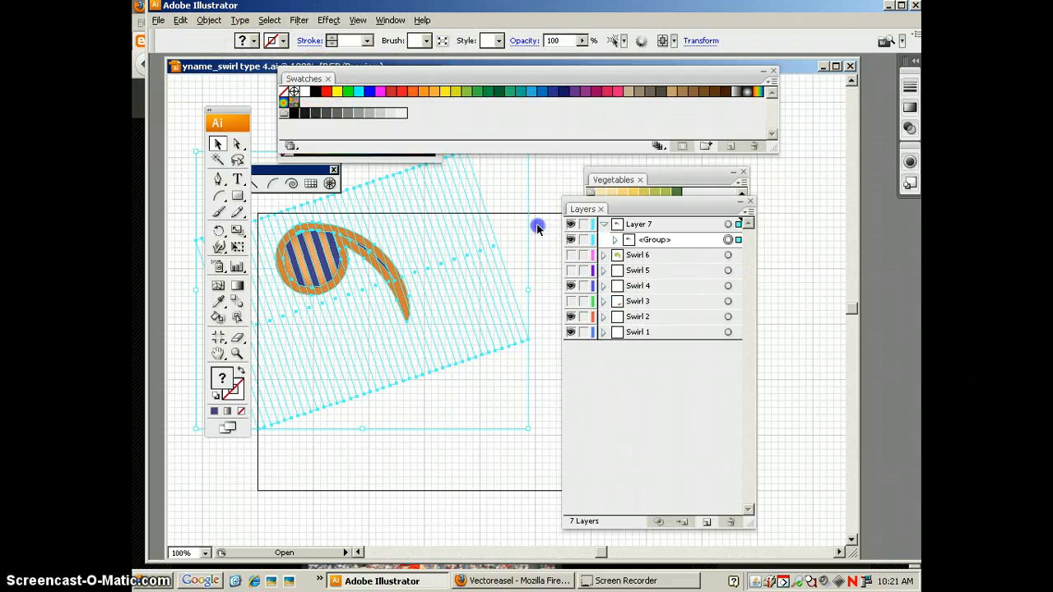